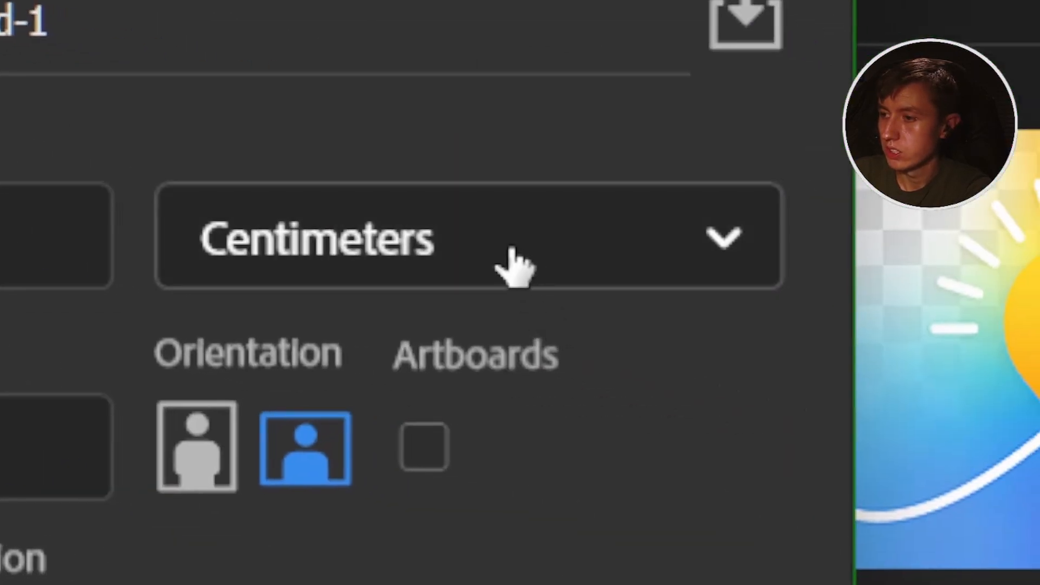
Set the new document's dimension units to Pixels and its resolution to 150 pixels/centimeter.
left_click(514, 266)
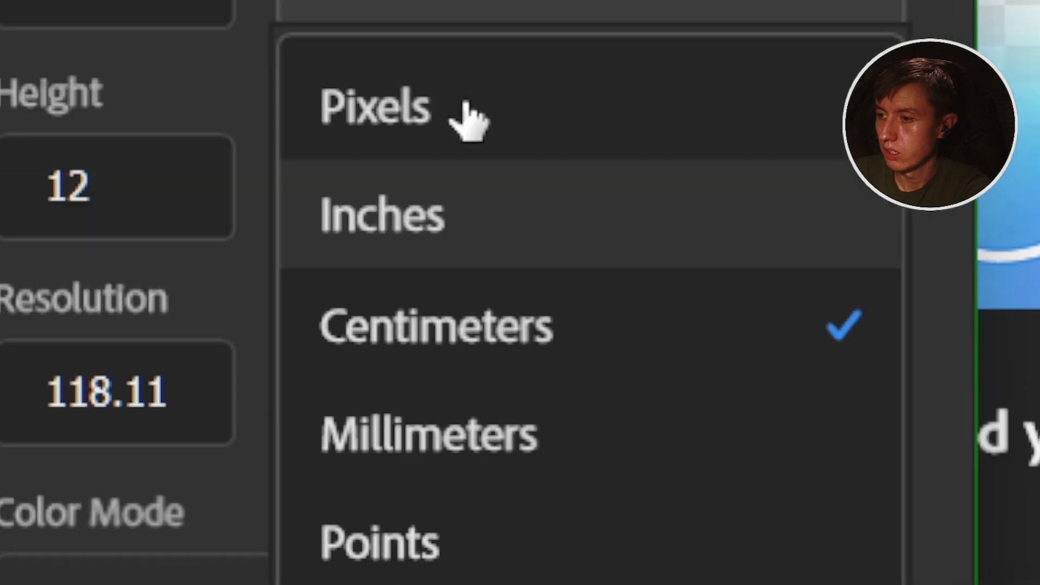
left_click(465, 54)
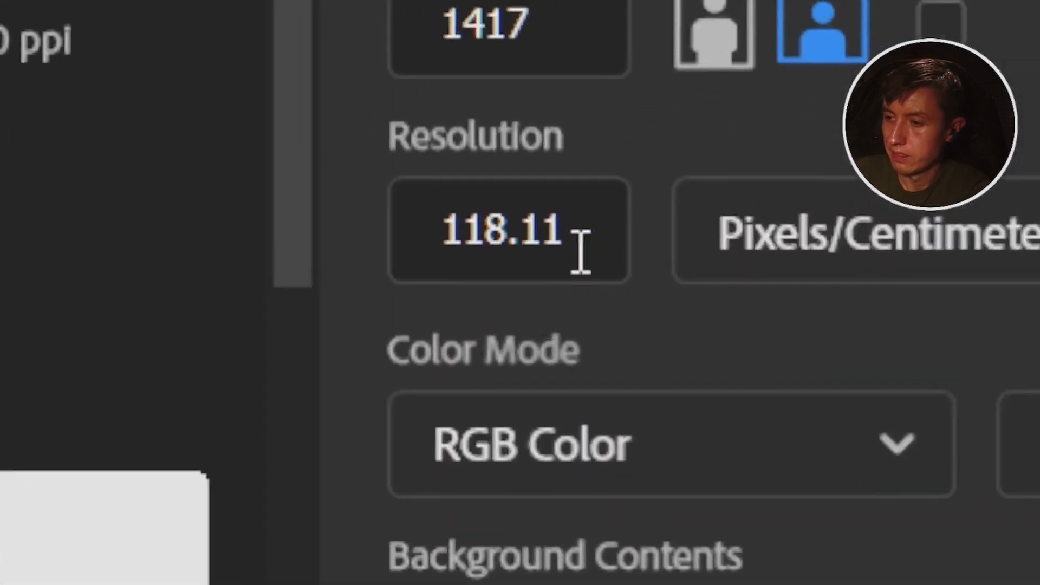
double_click(274, 155)
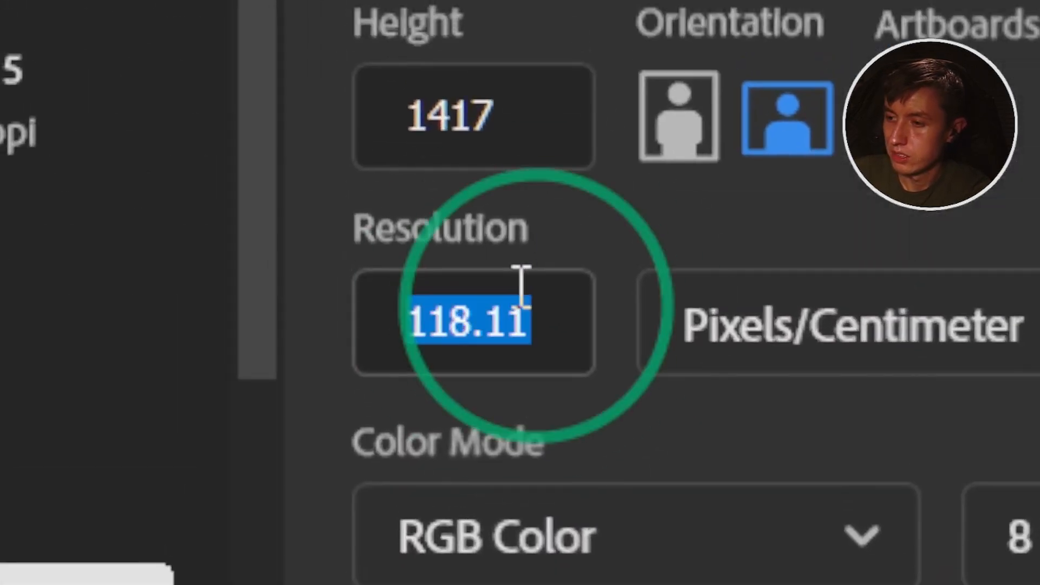
left_click(521, 287)
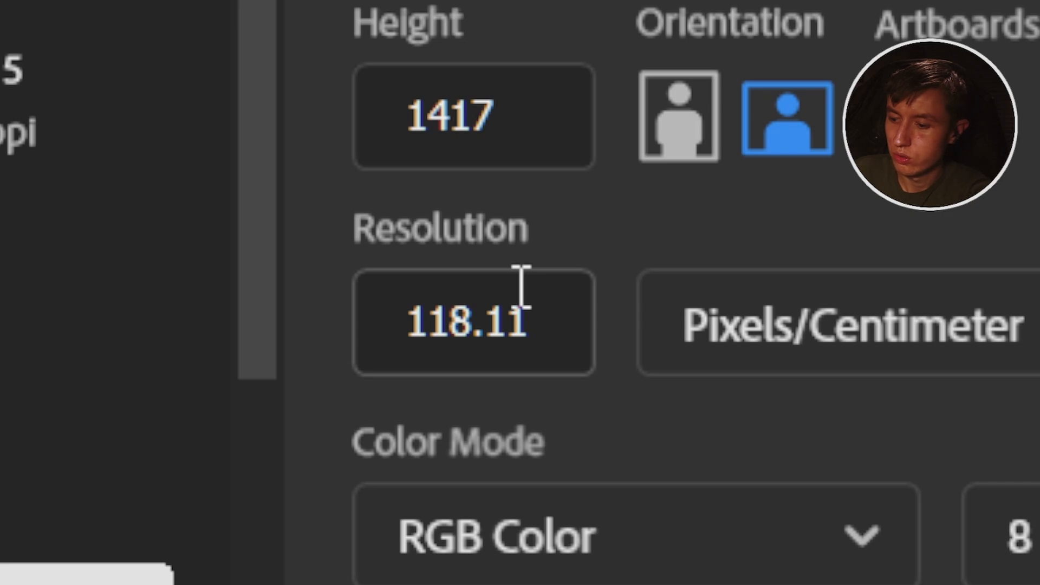
left_click(311, 290)
left_click(486, 306)
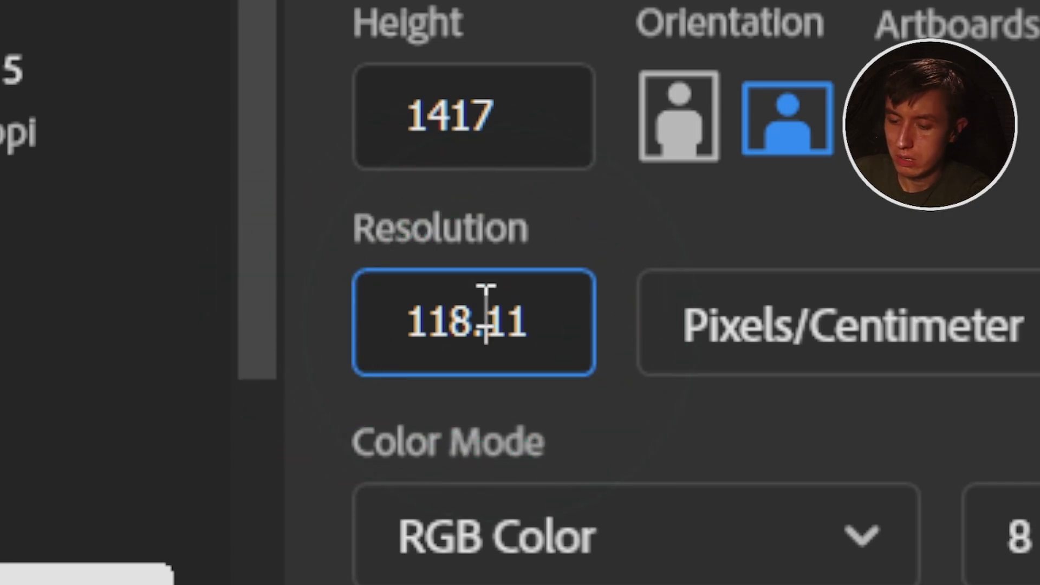
key("ctrl+a")
key("BackSpace")
type("150")
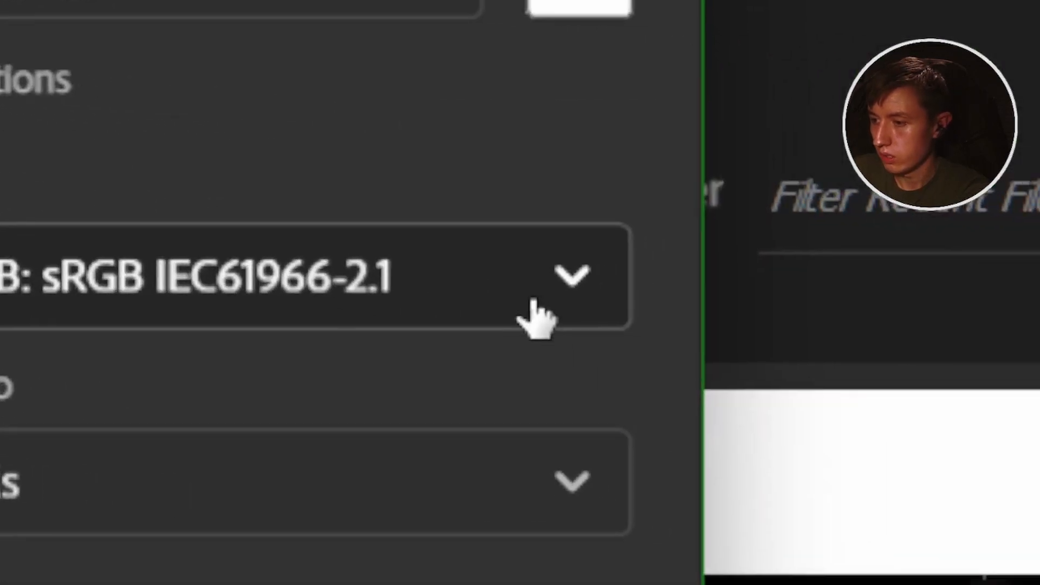
Create the document in RGB Color with a white background and unlock its Background layer.
left_click(535, 317)
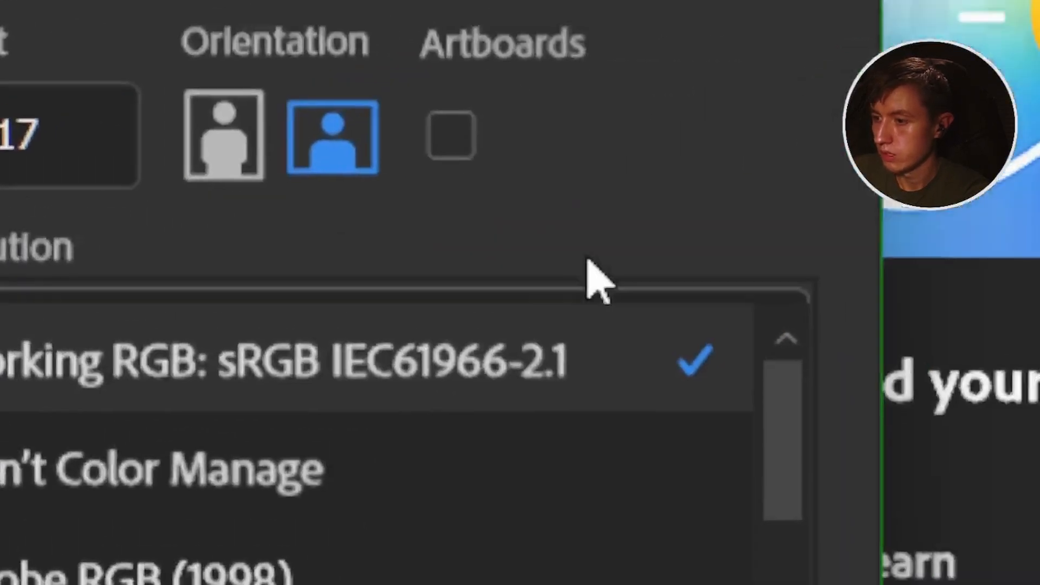
left_click(673, 294)
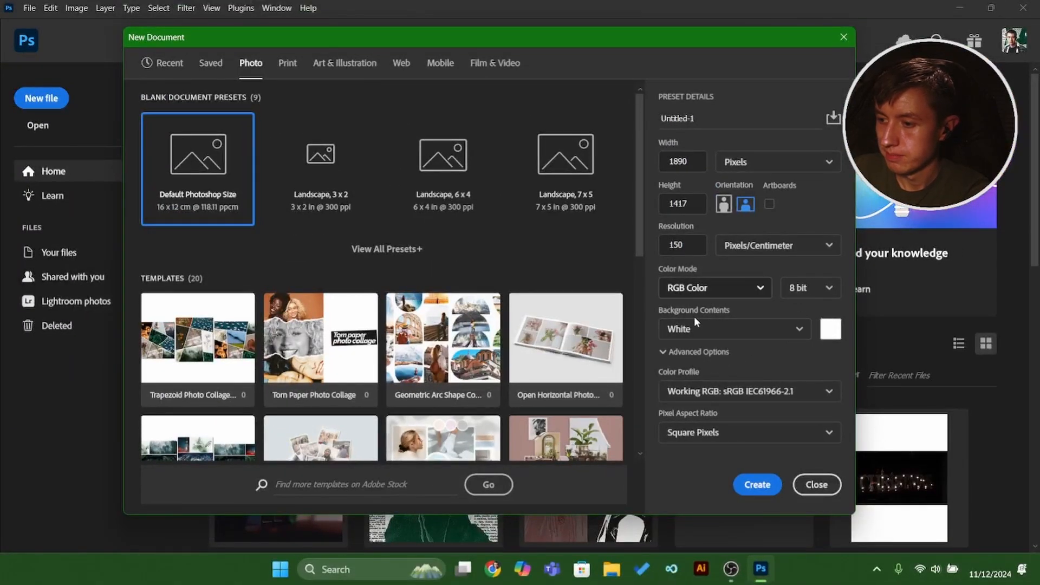
left_click(757, 484)
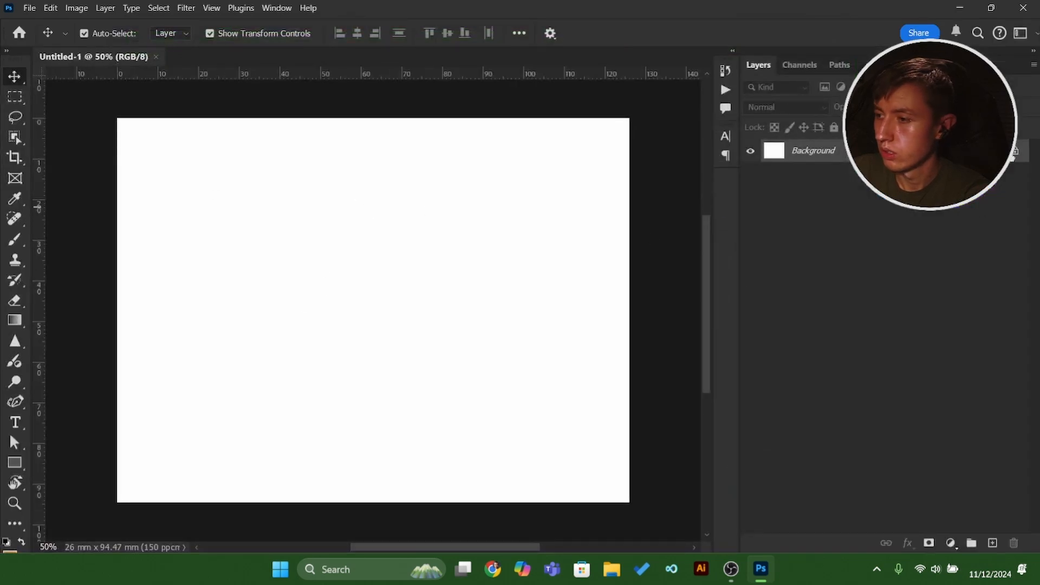
left_click(1014, 153)
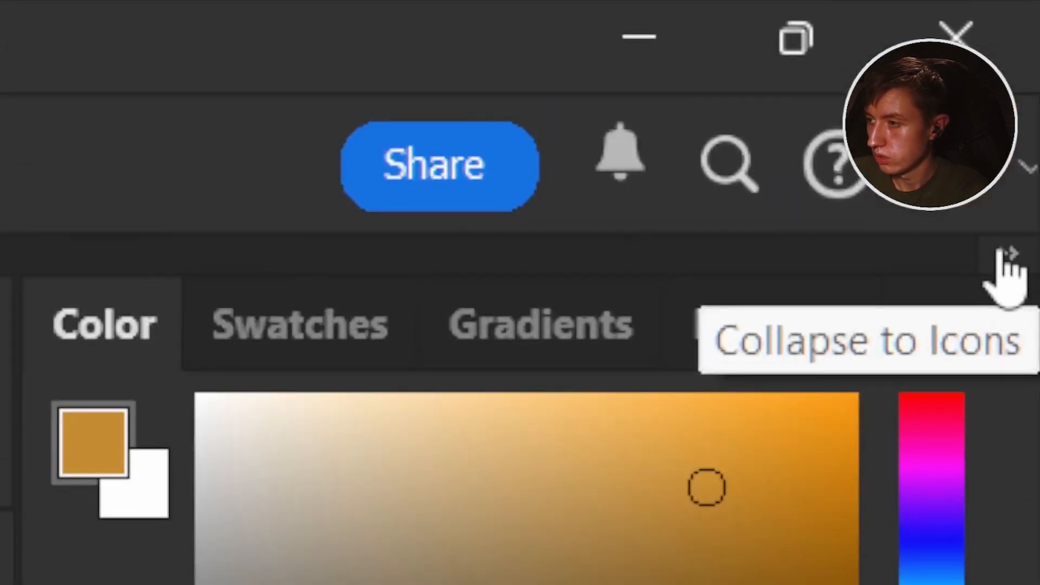
Close the Color and Properties panel groups to declutter the workspace.
left_click(1033, 51)
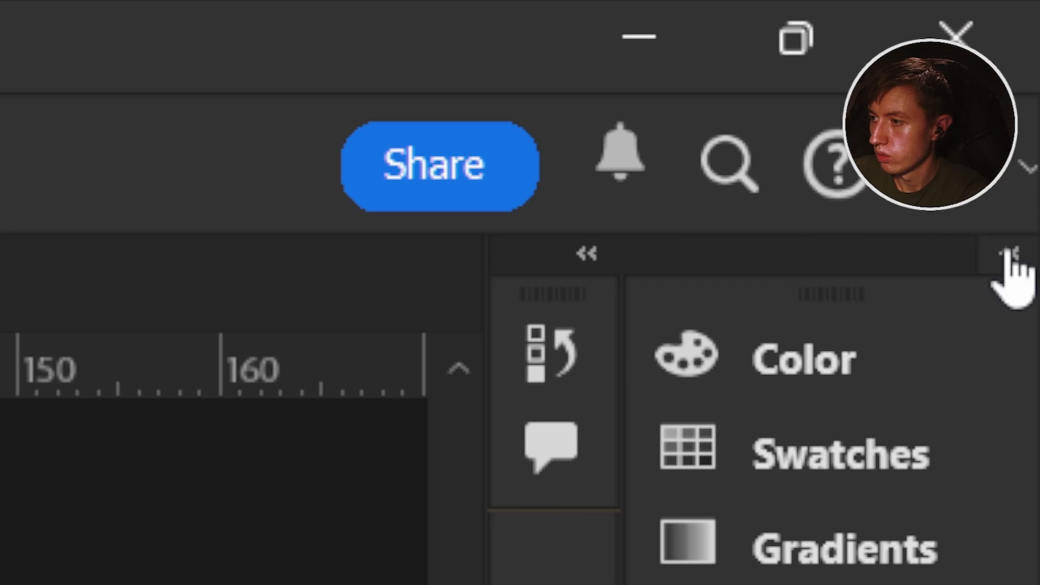
left_click(1008, 255)
left_click(1010, 320)
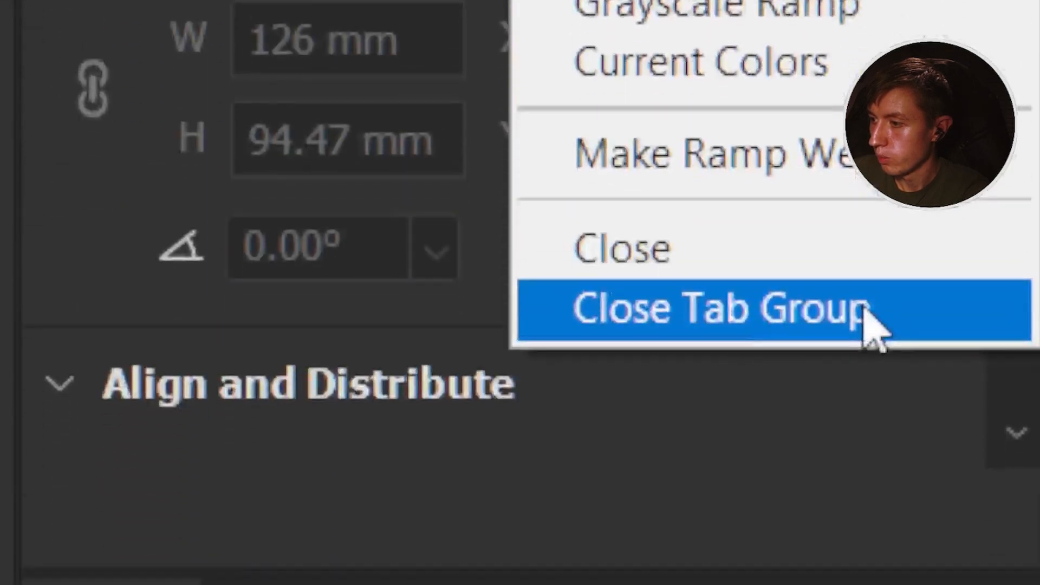
left_click(870, 347)
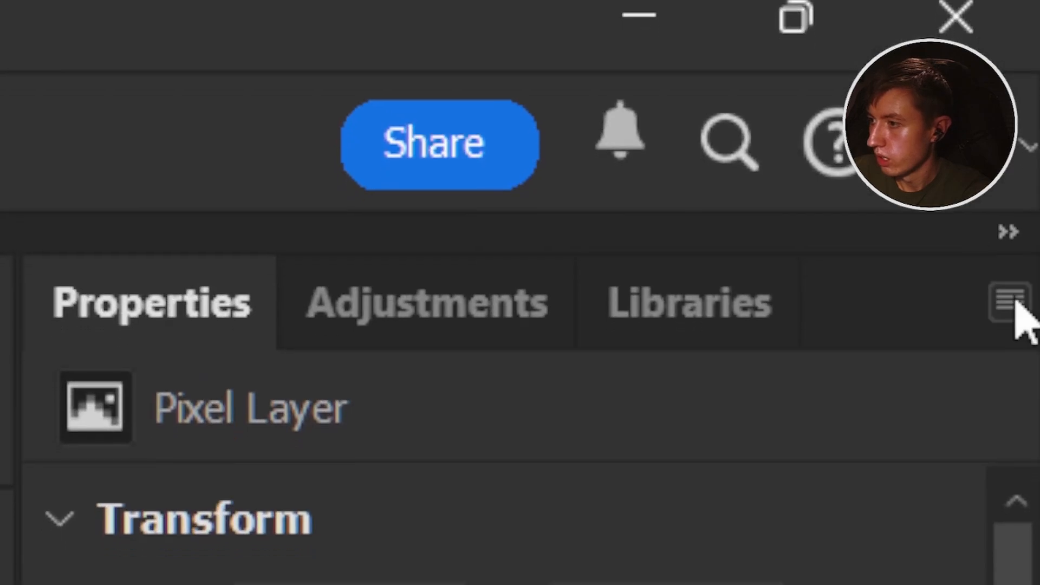
left_click(1012, 297)
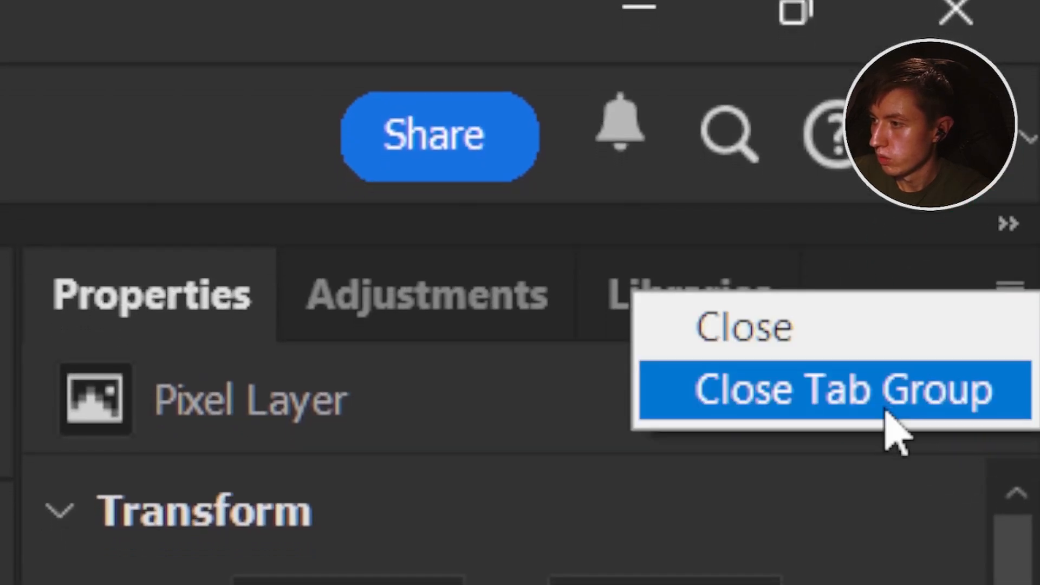
left_click(887, 410)
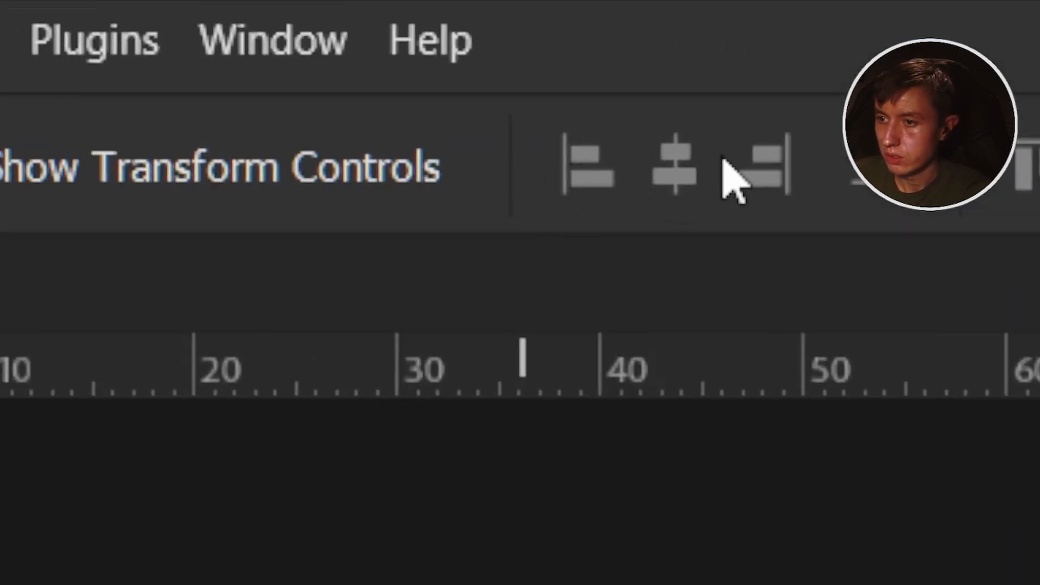
left_click(528, 165)
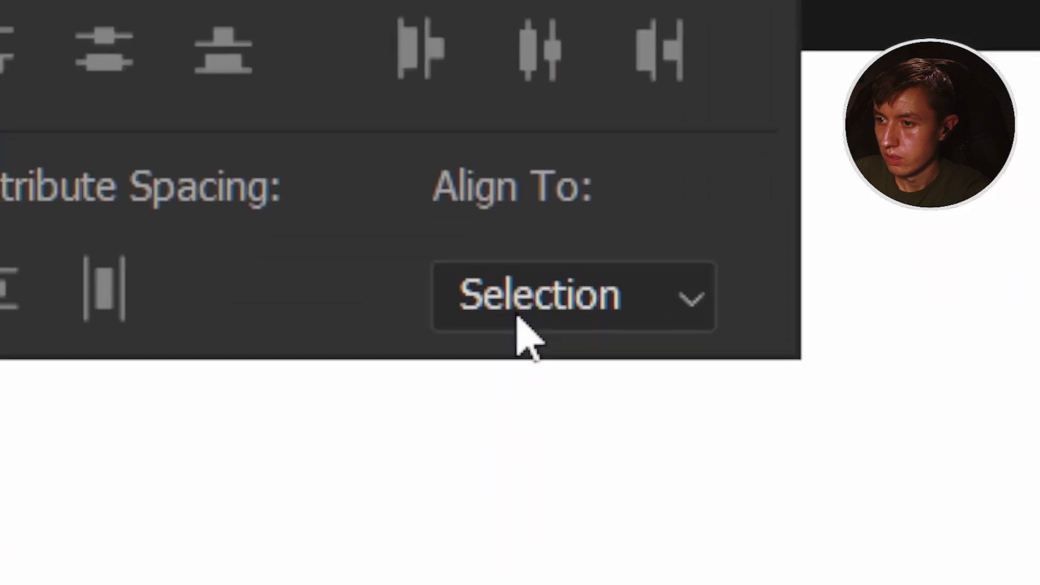
left_click(534, 312)
left_click(564, 418)
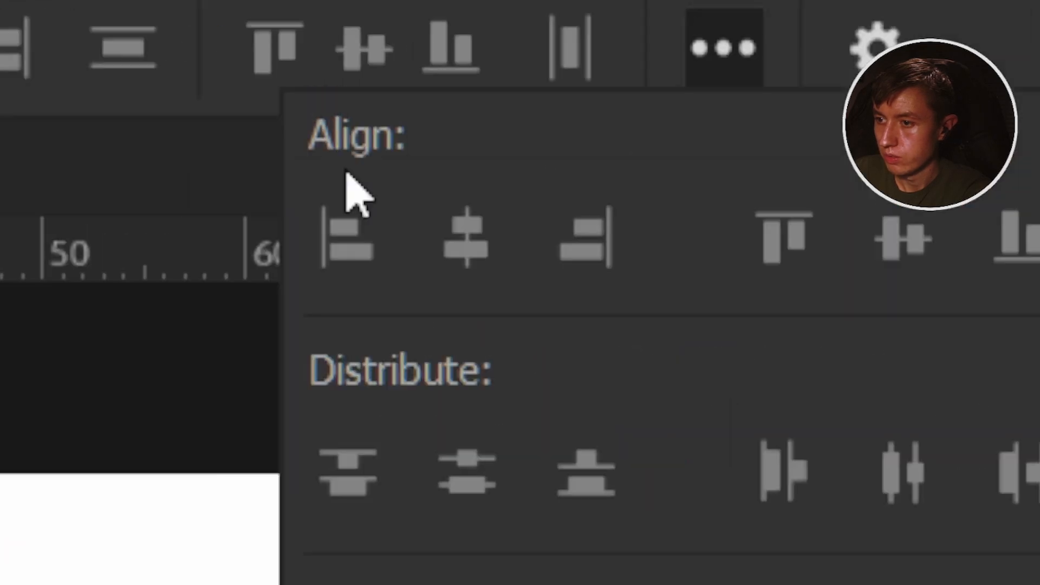
left_click(512, 163)
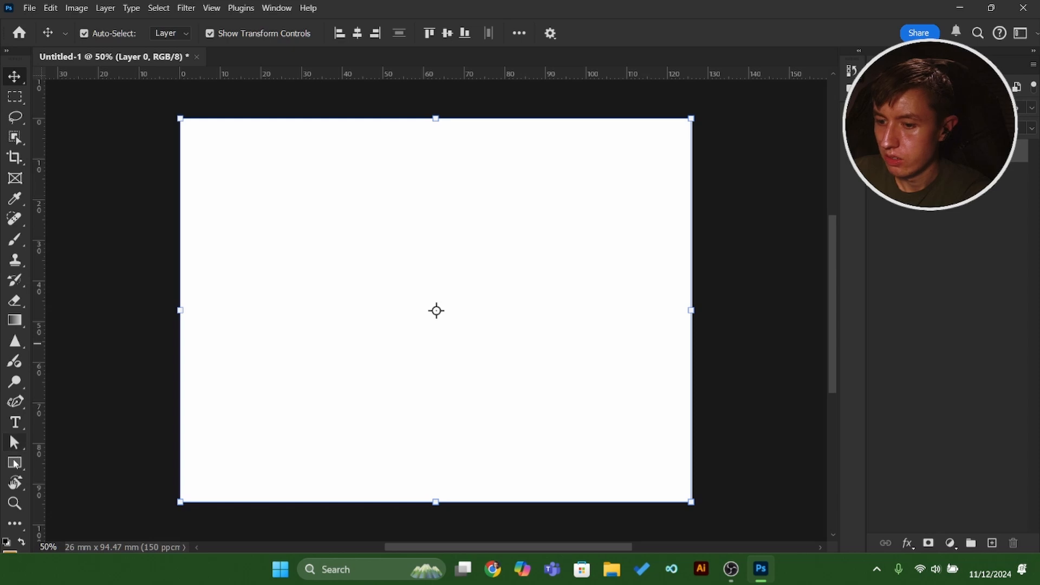
scroll(31, 456, "down", 2)
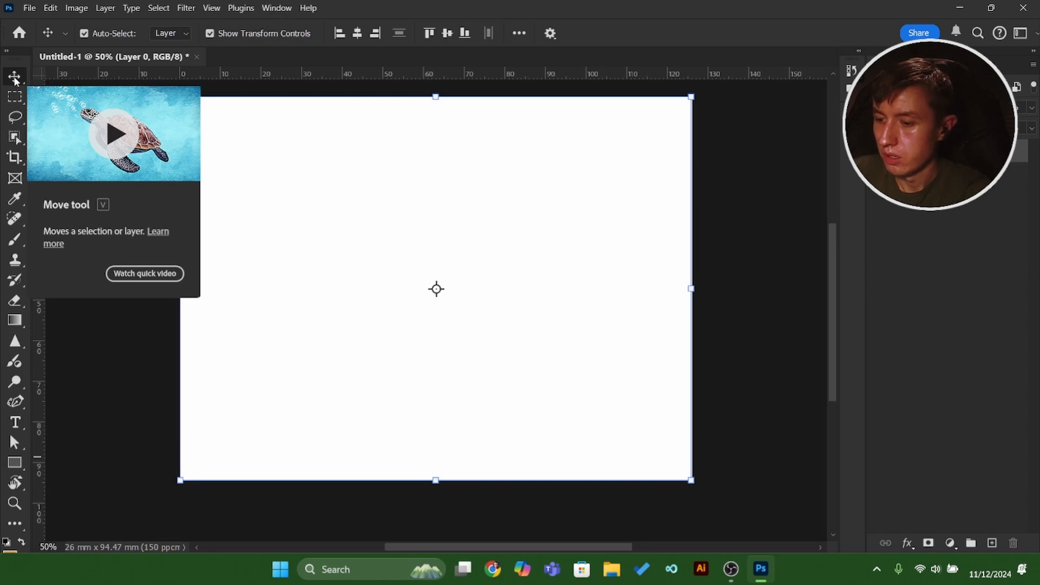
left_click(30, 8)
left_click(30, 9)
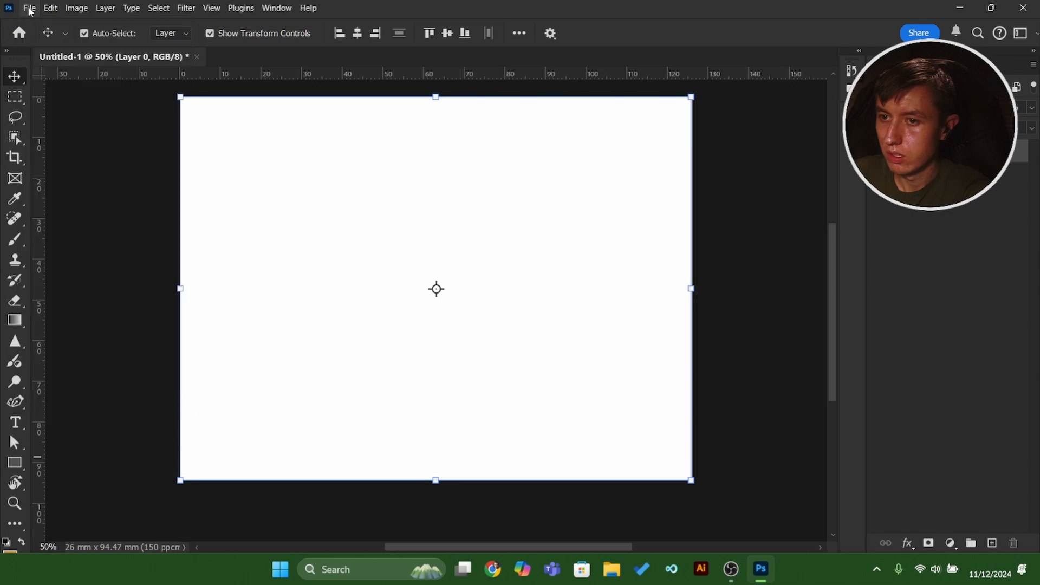
Place the signpost photo from File Explorer into the document and scale it up proportionally to cover the canvas.
left_click(614, 570)
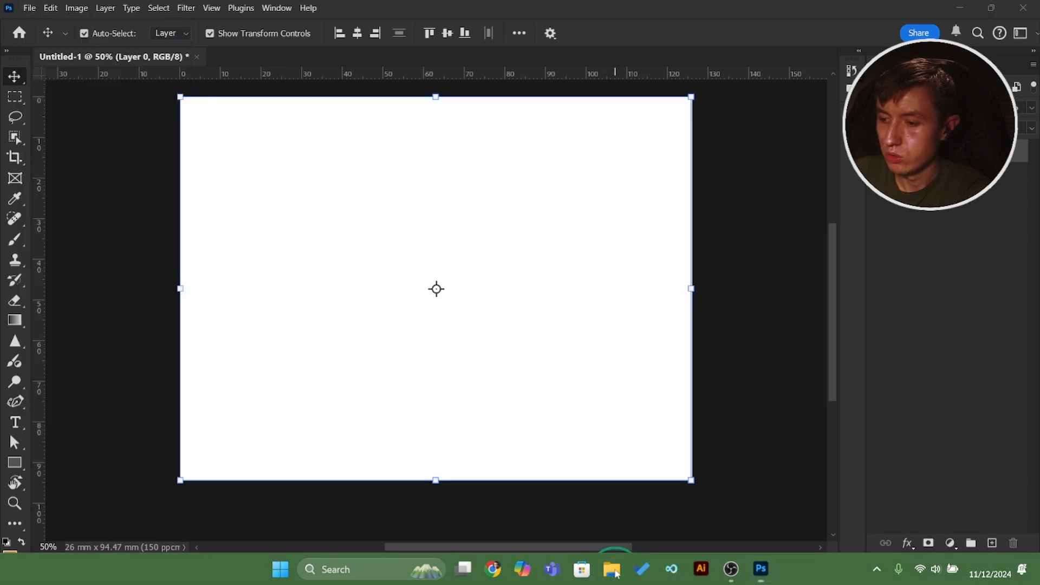
left_click(596, 244)
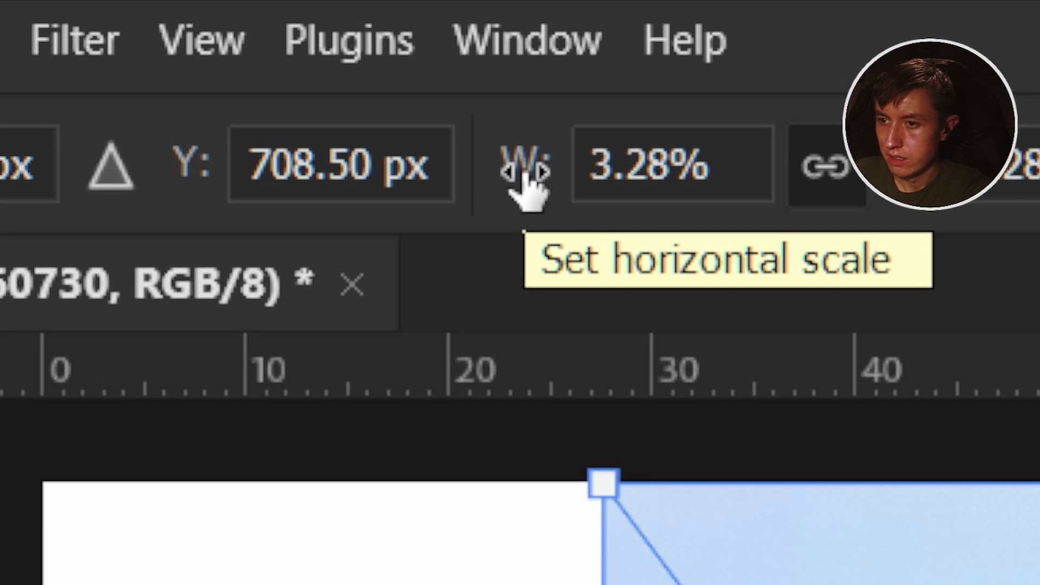
mouse_move(529, 187)
left_mouse_down()
mouse_move(535, 174)
mouse_move(556, 175)
mouse_move(508, 174)
mouse_move(536, 174)
left_mouse_up()
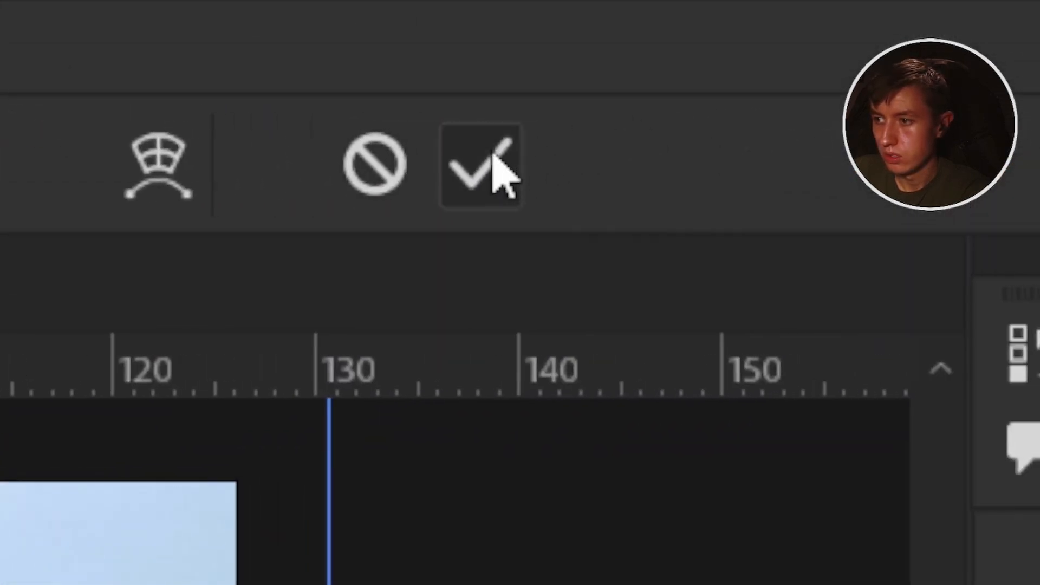
left_click(495, 169)
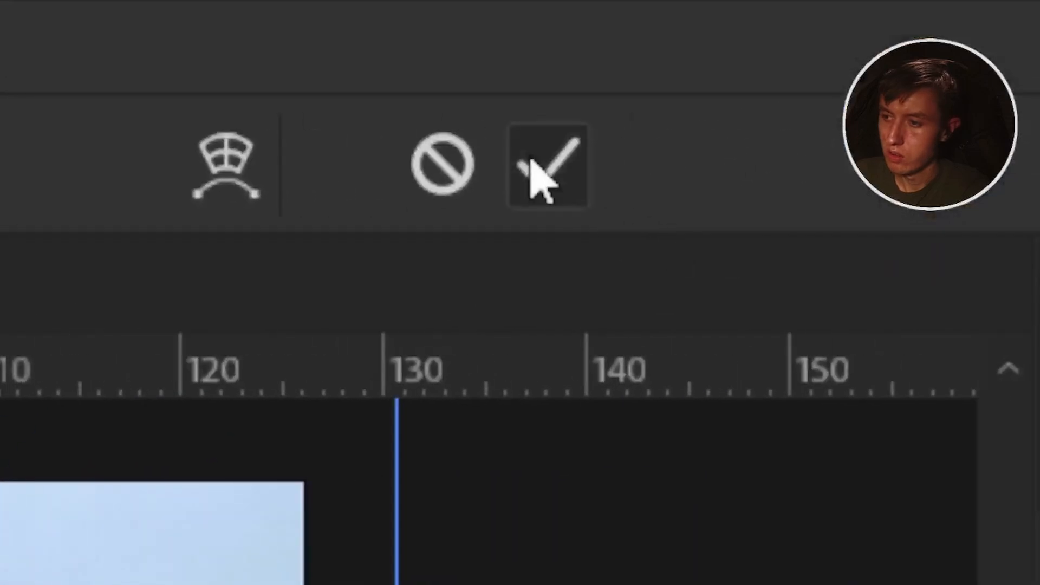
left_click(544, 167)
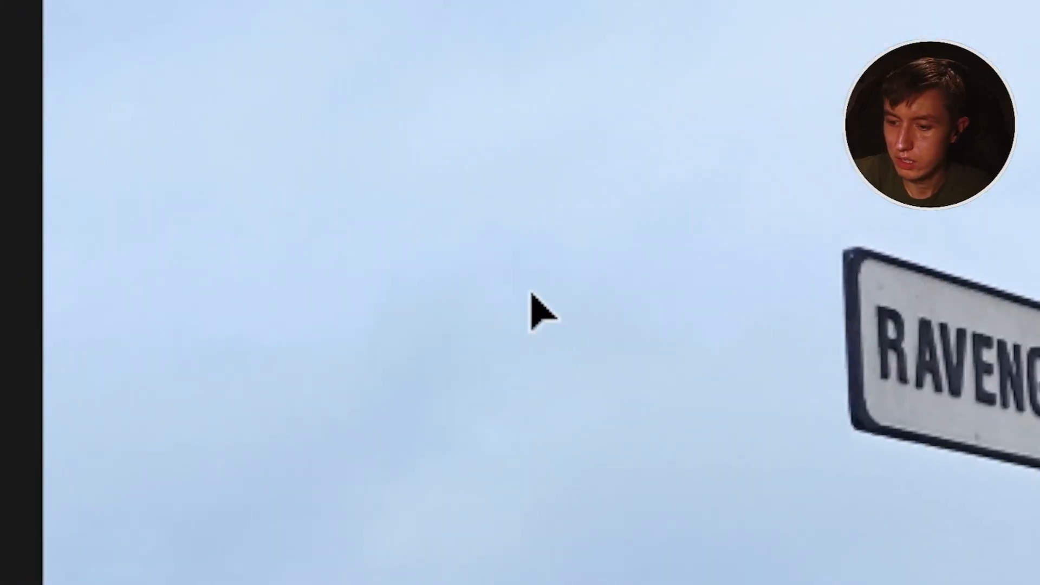
Rotate the canvas view clockwise with the Rotate View tool so the signpost appears tilted.
key("r")
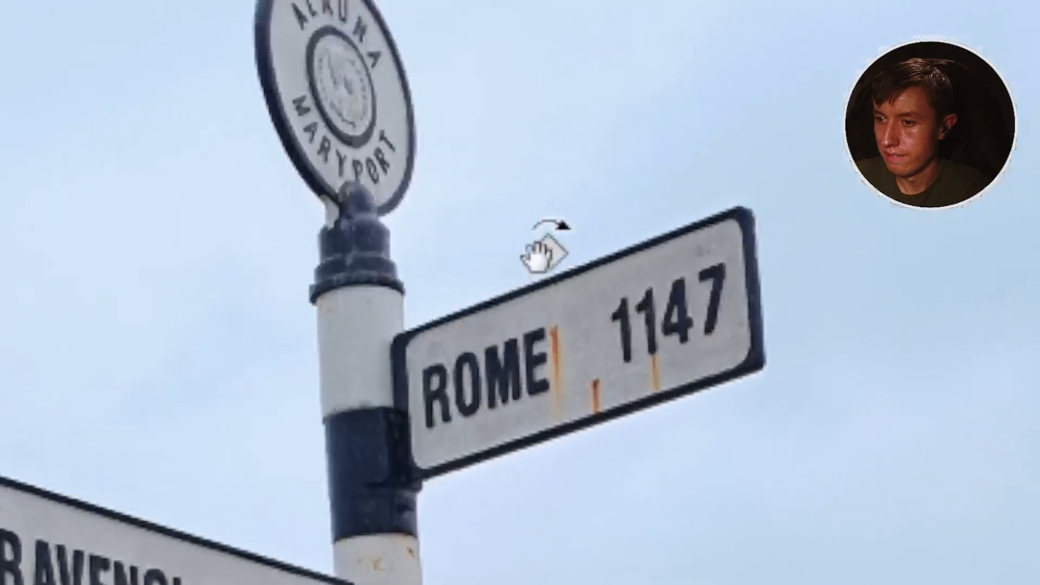
left_click_drag(353, 308, 575, 359)
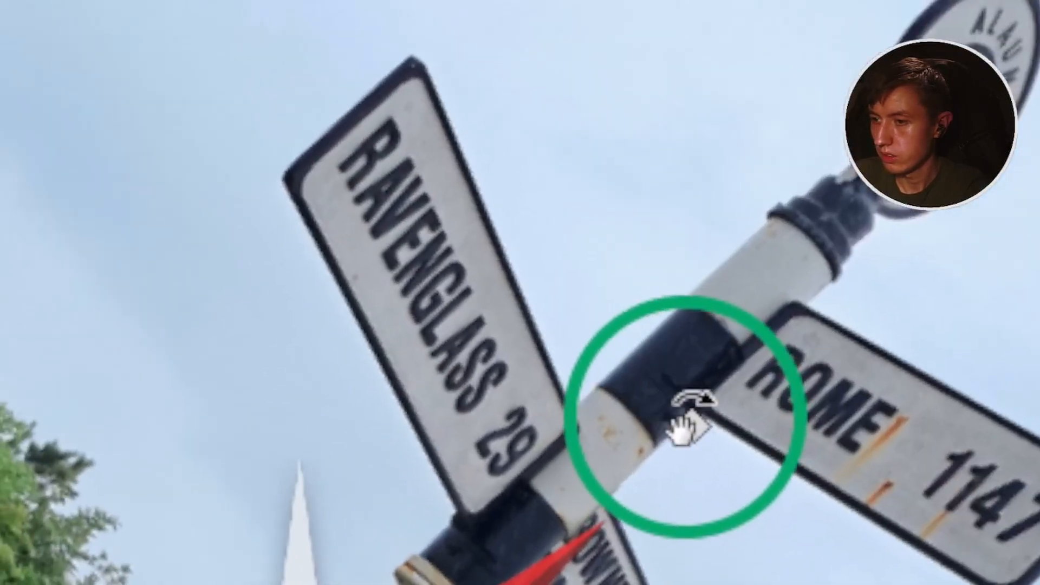
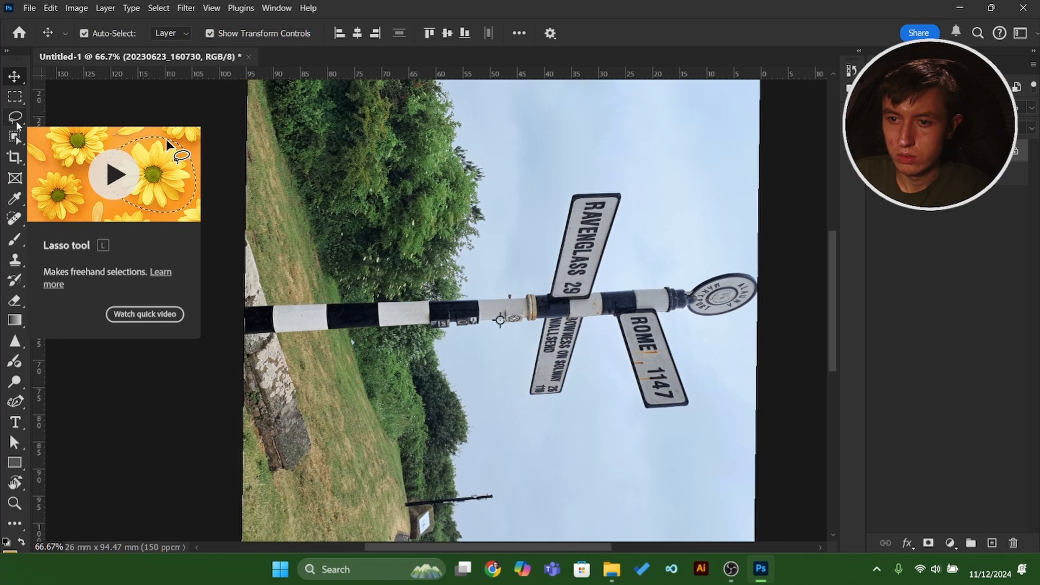
Try the Curvature Pen in Path mode by plotting a short curve between the hedge and the RAVENGLASS sign, and undo it.
left_click(16, 118)
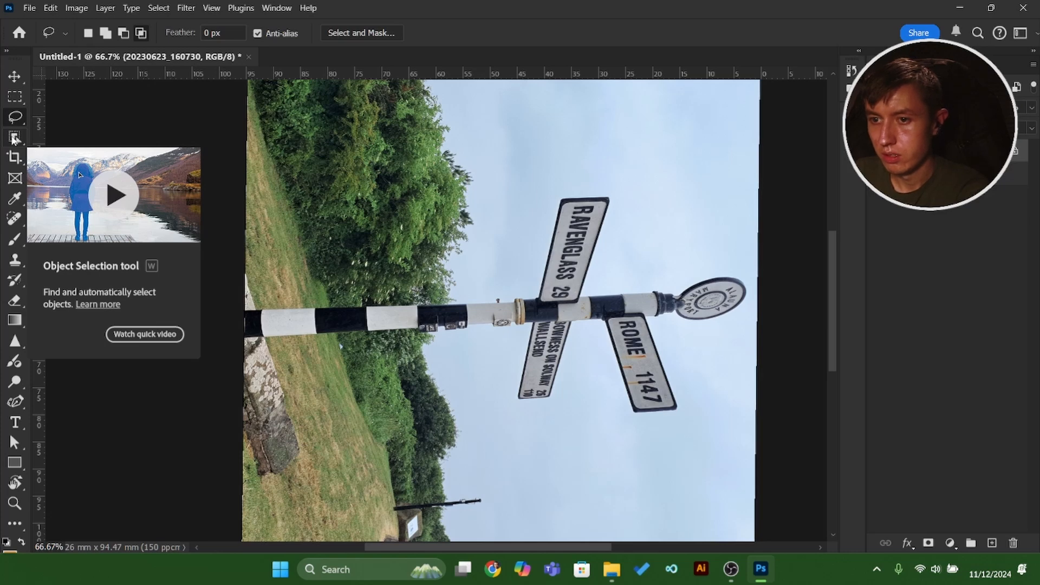
left_click(19, 408)
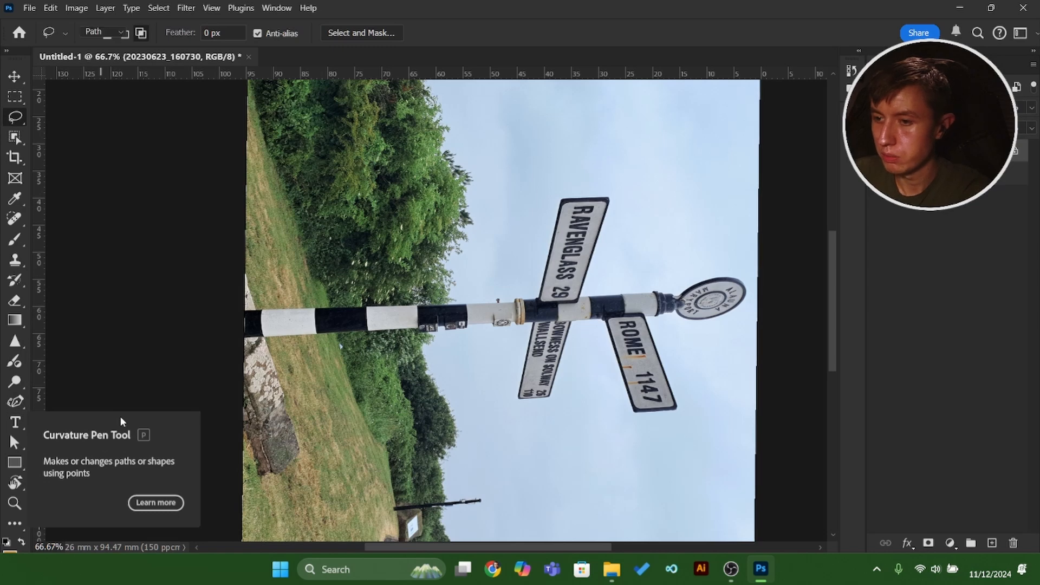
left_click(113, 33)
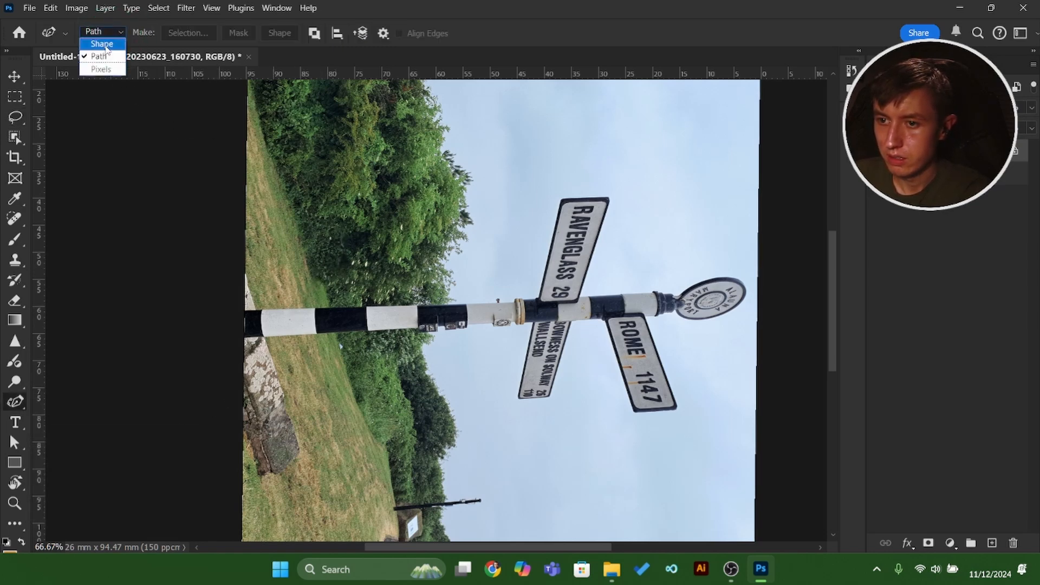
left_click(455, 245)
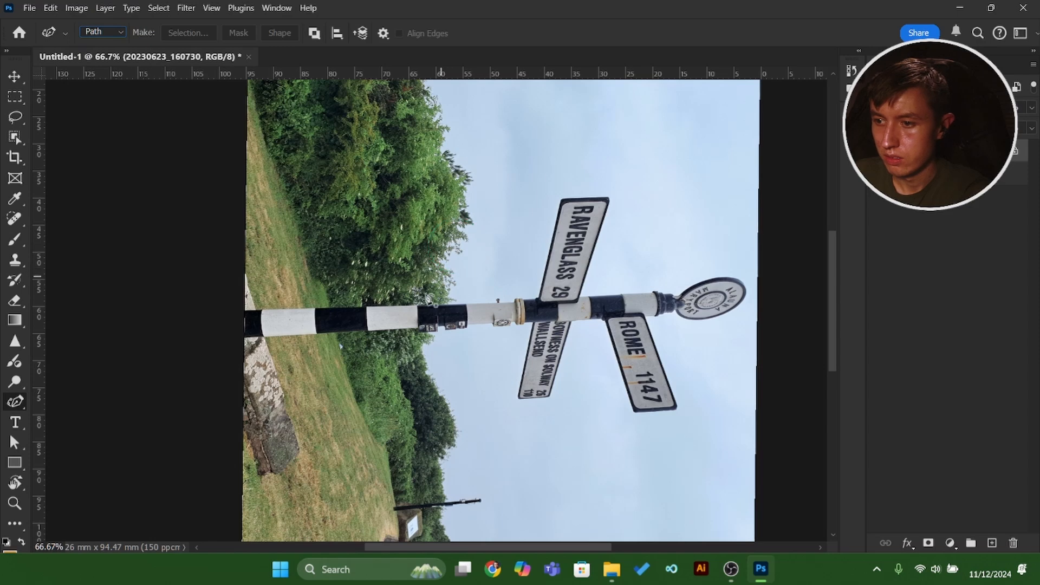
left_click(392, 305)
left_click(529, 290)
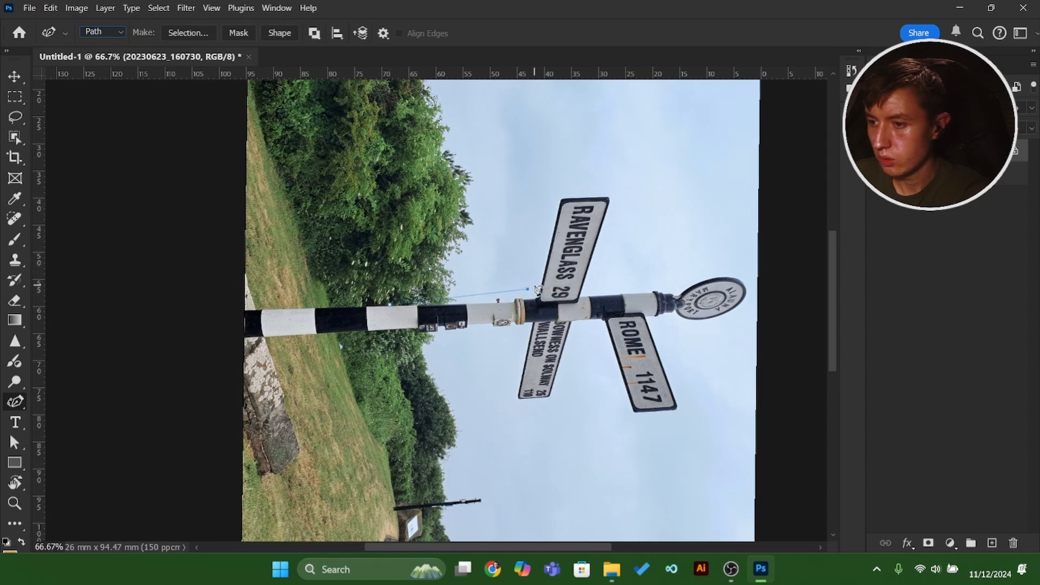
key("ctrl+z")
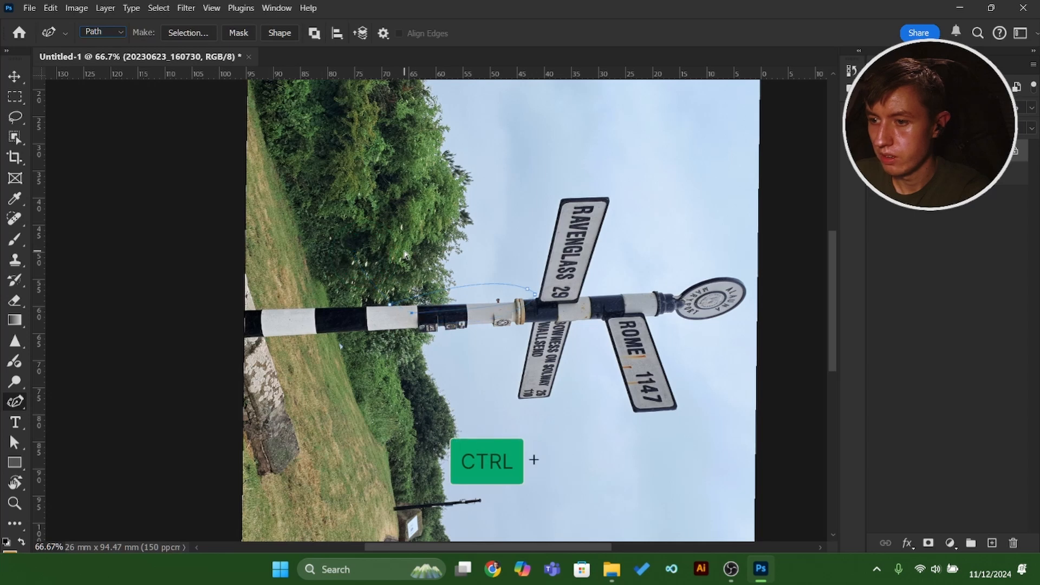
key("ctrl+z")
key("ctrl+z")
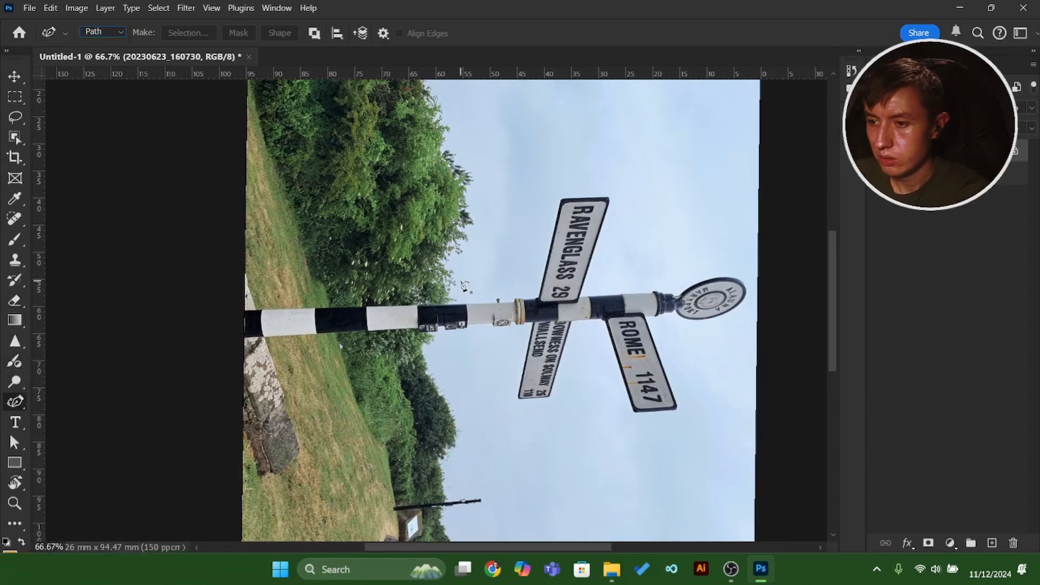
Try the Eraser with one zigzag stroke across the hedge and the striped post, and undo it.
left_click(15, 300)
mouse_move(457, 174)
left_mouse_down()
mouse_move(271, 299)
mouse_move(380, 295)
mouse_move(389, 410)
mouse_move(369, 458)
mouse_move(392, 521)
mouse_move(463, 482)
left_mouse_up()
key("ctrl")
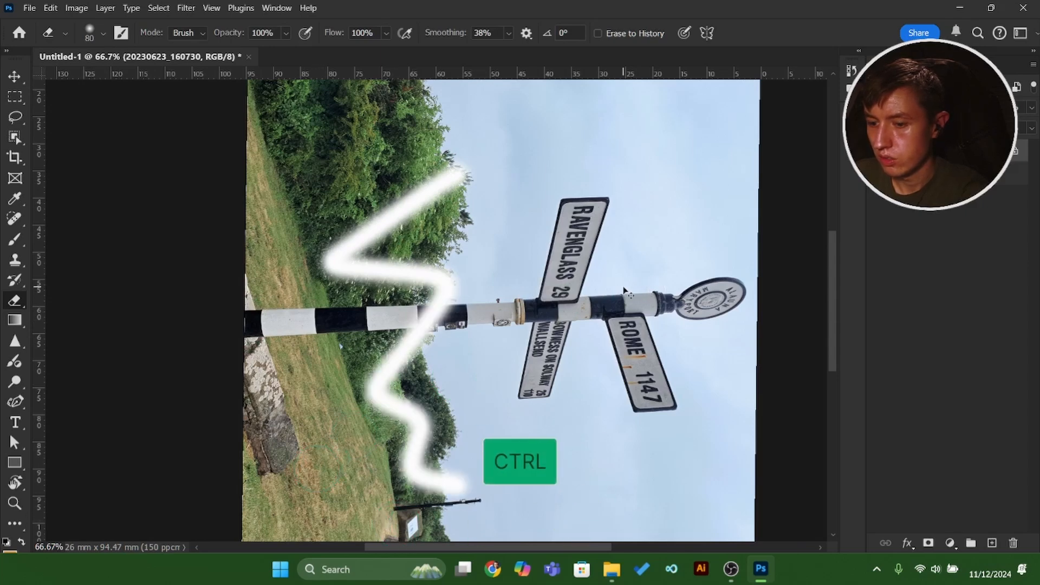
key("ctrl+z")
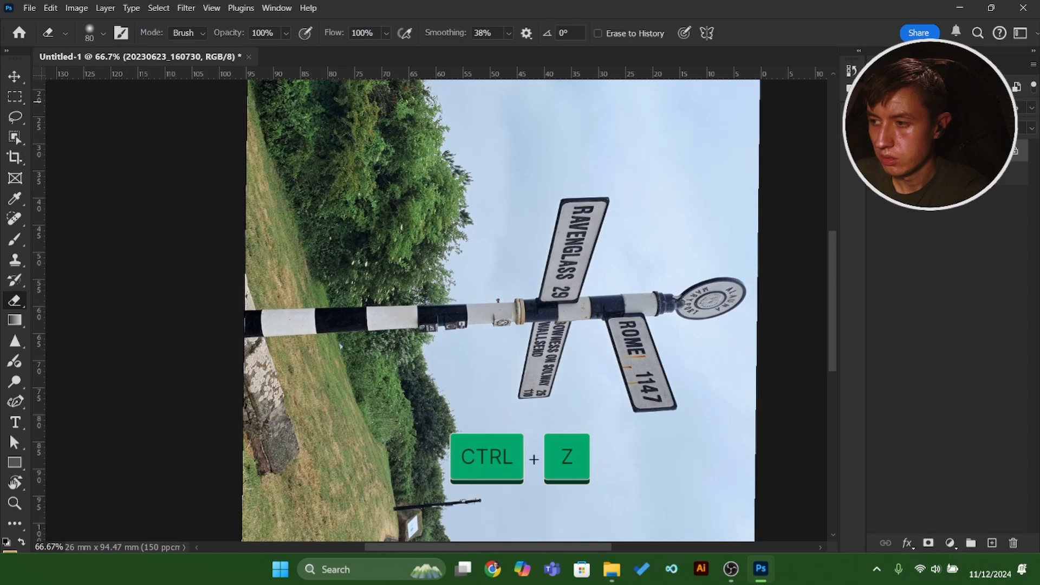
key("ctrl+z")
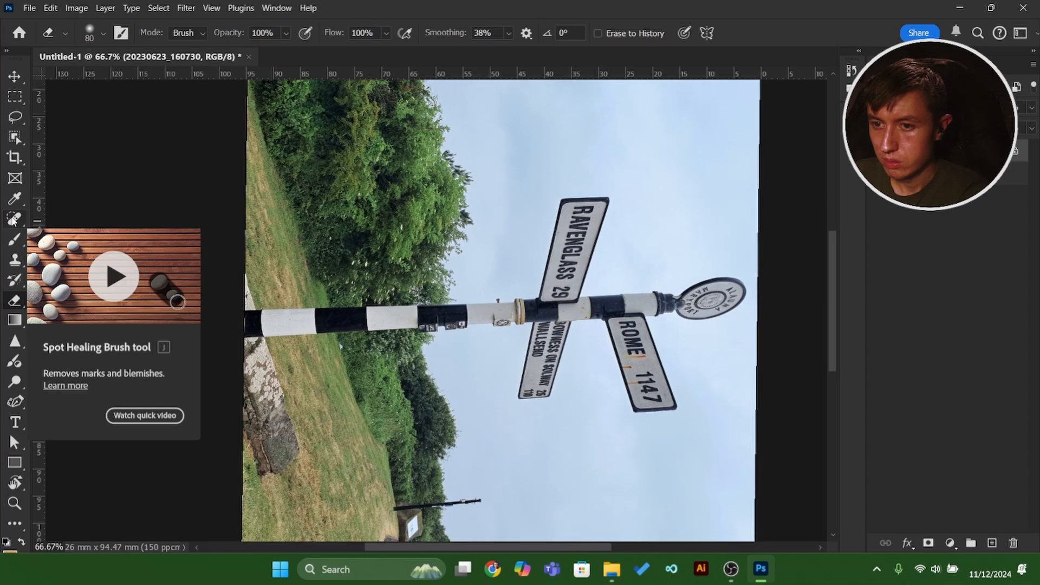
Sample the blue of the sky with the Eyedropper and replace it with a dark green from the hedge.
key("i")
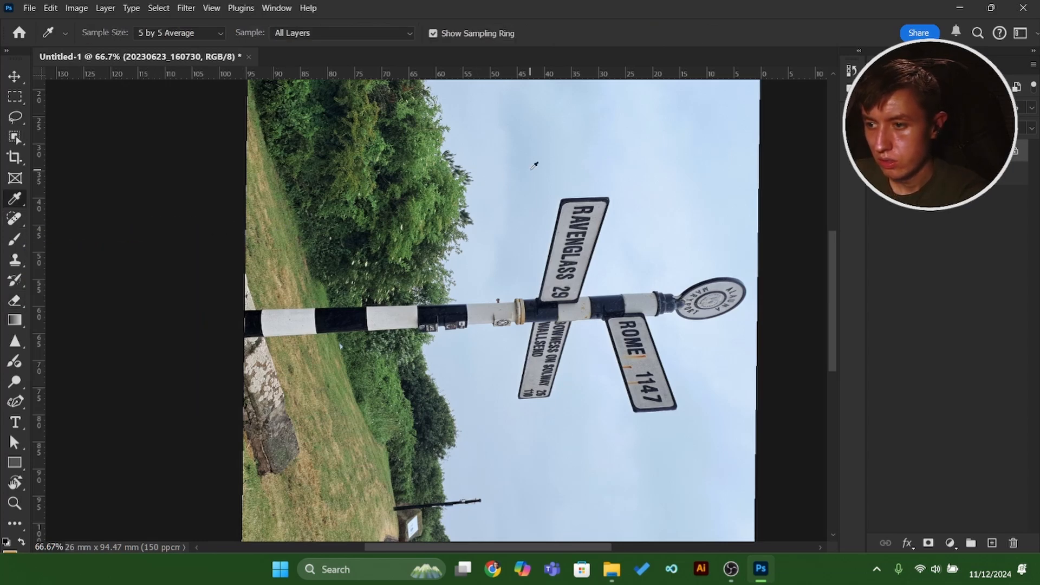
left_click(535, 165)
left_click_drag(535, 165, 320, 249)
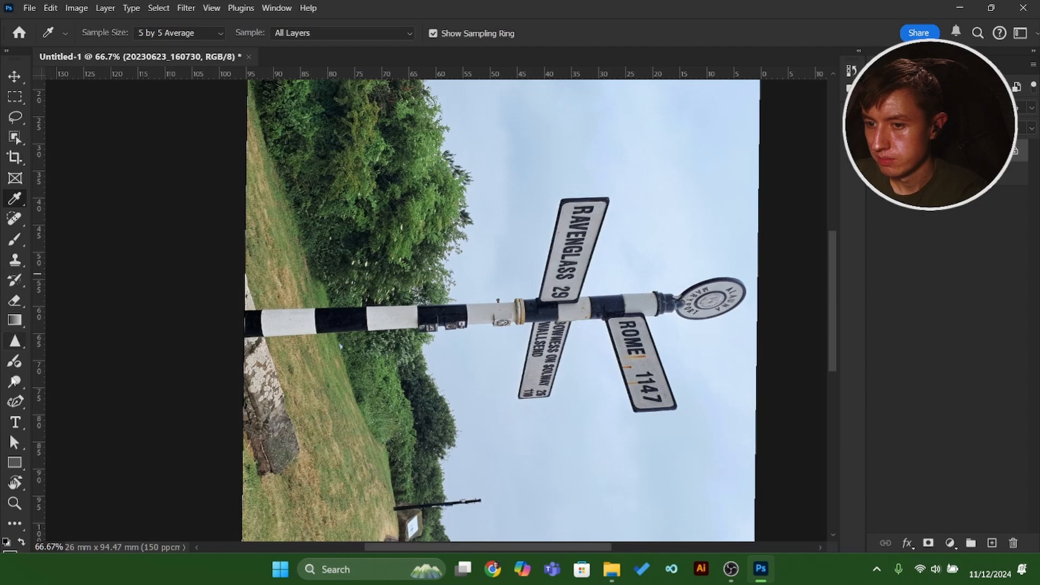
Set the foreground colour to hex e3e3e3 in the Color Picker.
left_click(14, 553)
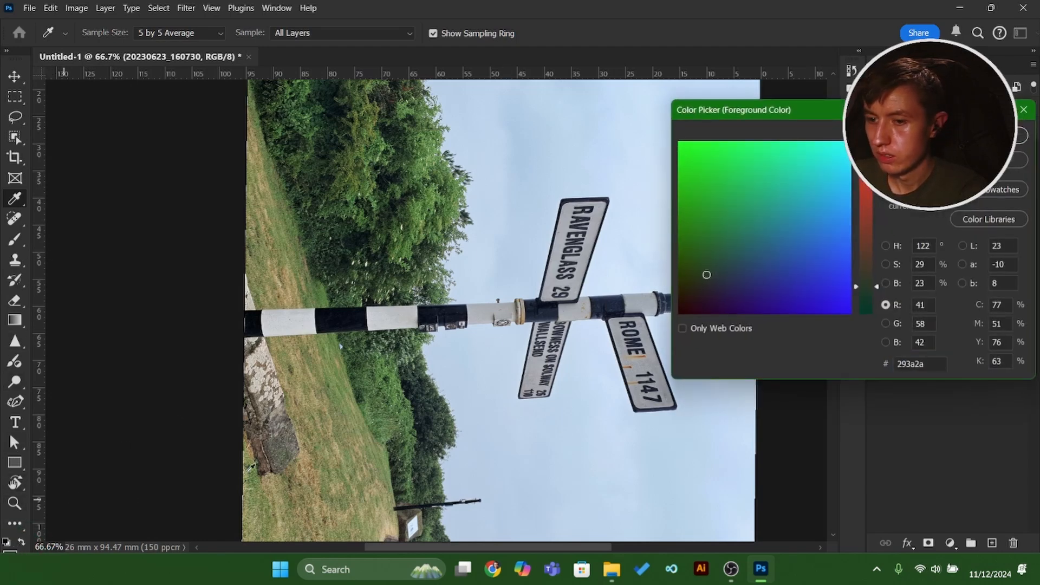
left_click(932, 364)
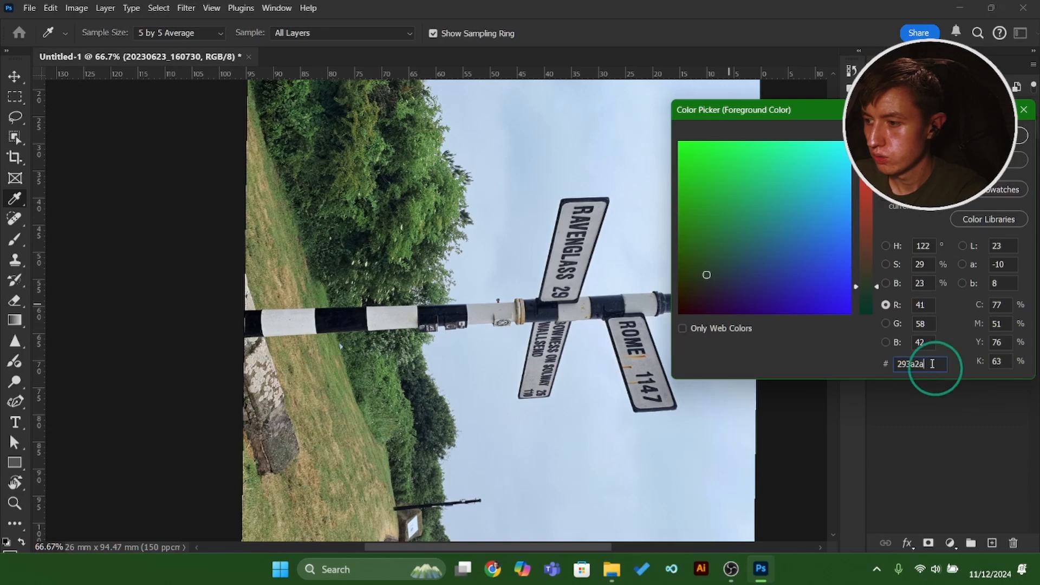
left_click_drag(933, 364, 863, 367)
key("BackSpace")
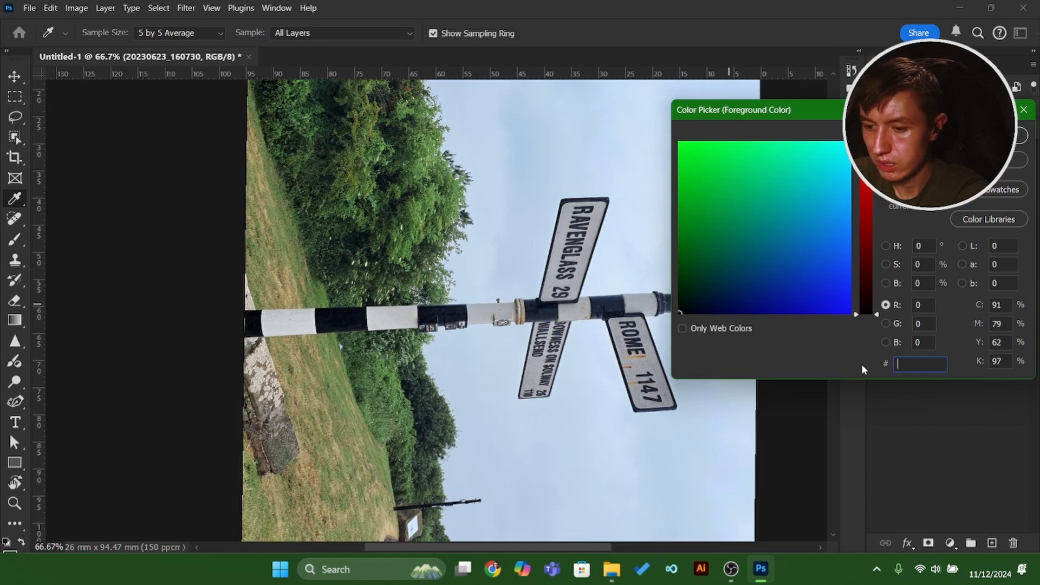
type("e3e3e3")
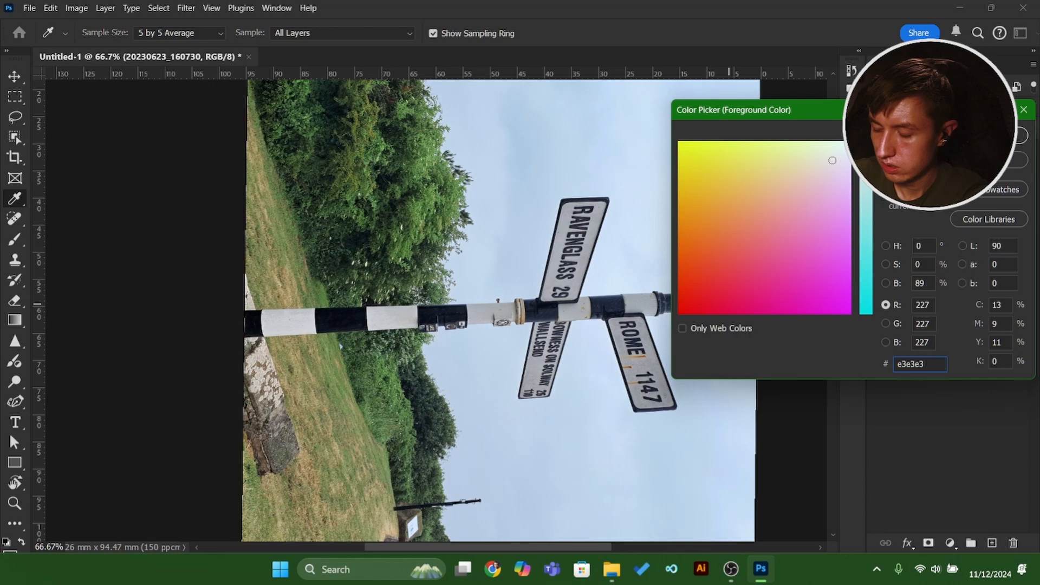
key("Return")
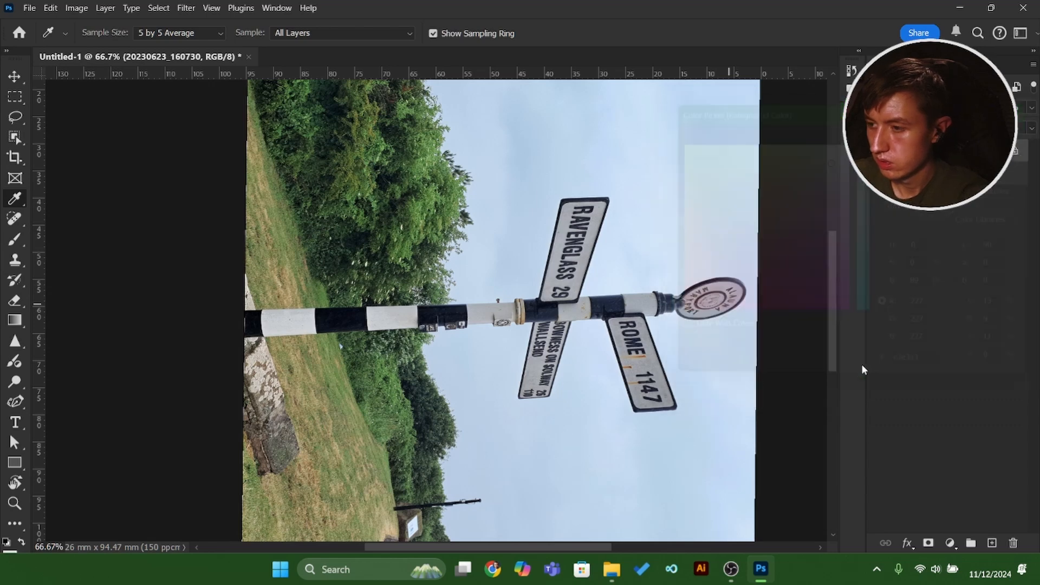
Try the Brush at size 60 with a freehand stroke over the hedge and post, and undo it.
key("b")
key("bracketright")
key("bracketright")
key("bracketright")
key("bracketright")
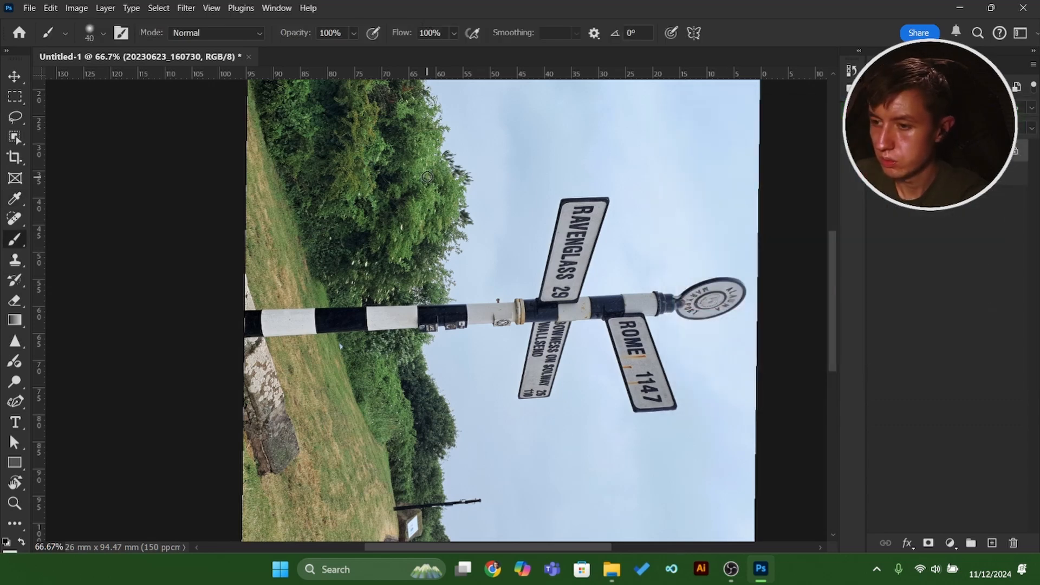
mouse_move(458, 158)
left_mouse_down()
mouse_move(223, 252)
mouse_move(372, 256)
mouse_move(302, 328)
mouse_move(393, 343)
mouse_move(470, 392)
mouse_move(461, 431)
left_mouse_up()
key("ctrl+z")
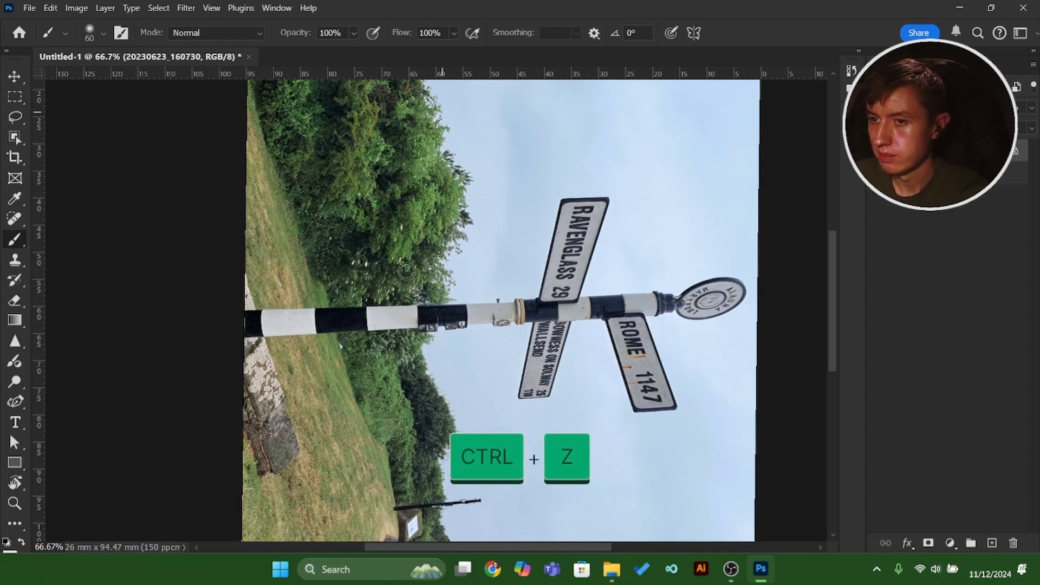
key("ctrl+z")
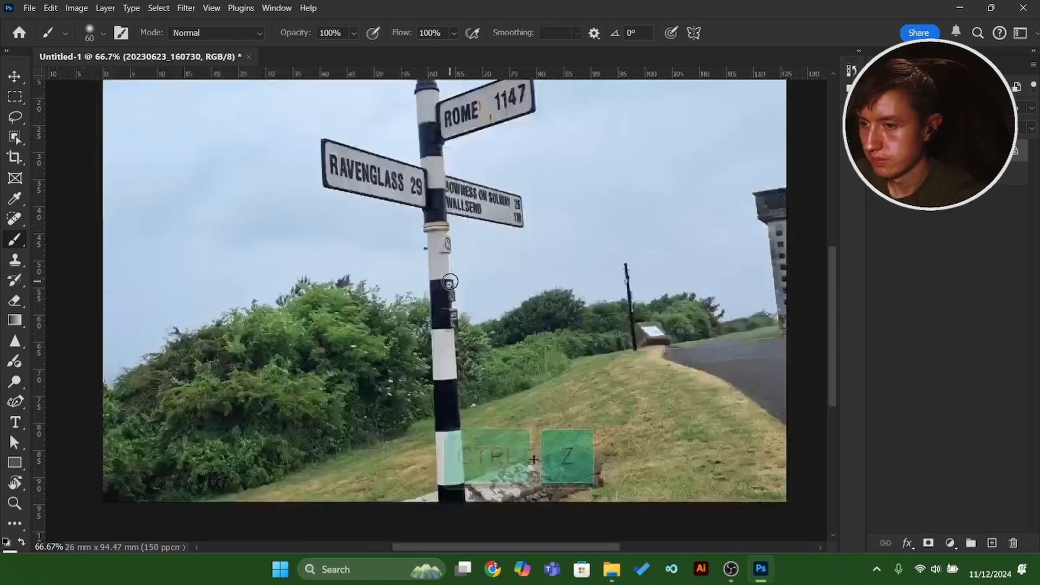
scroll(553, 322, "up", 5)
scroll(554, 323, "down", 5)
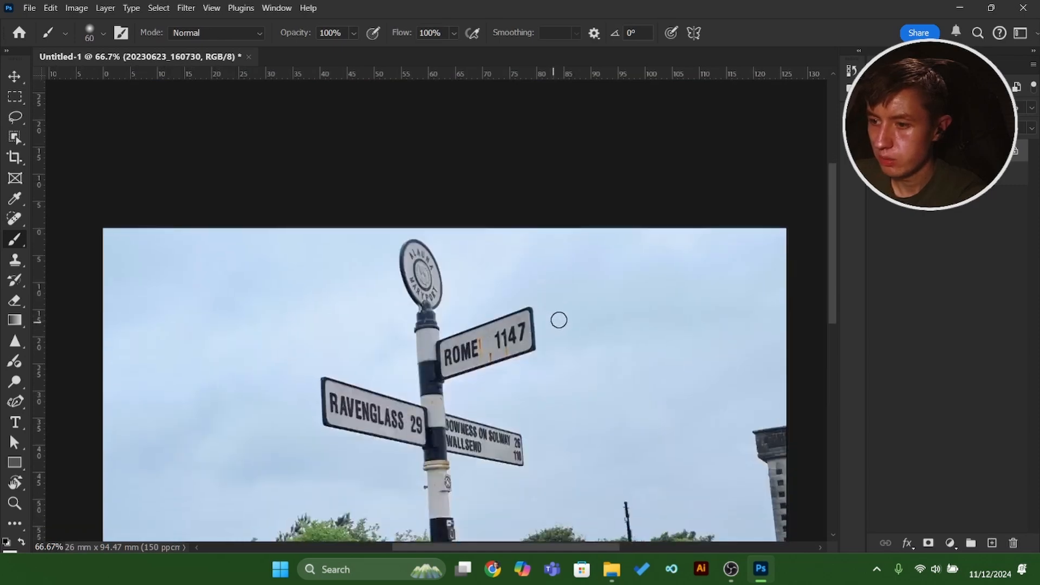
scroll(495, 278, "down", 2)
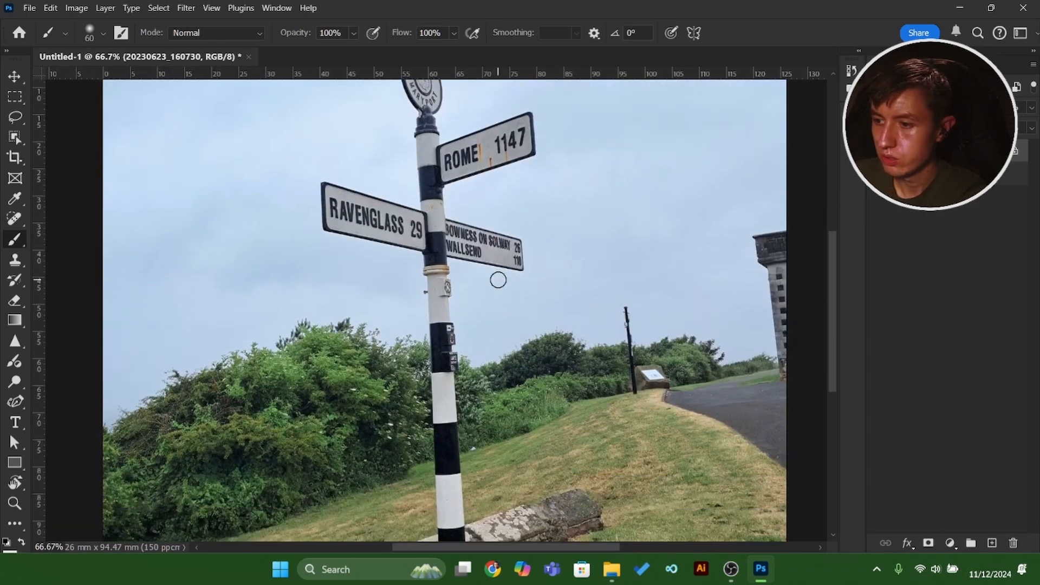
scroll(497, 280, "up", 1)
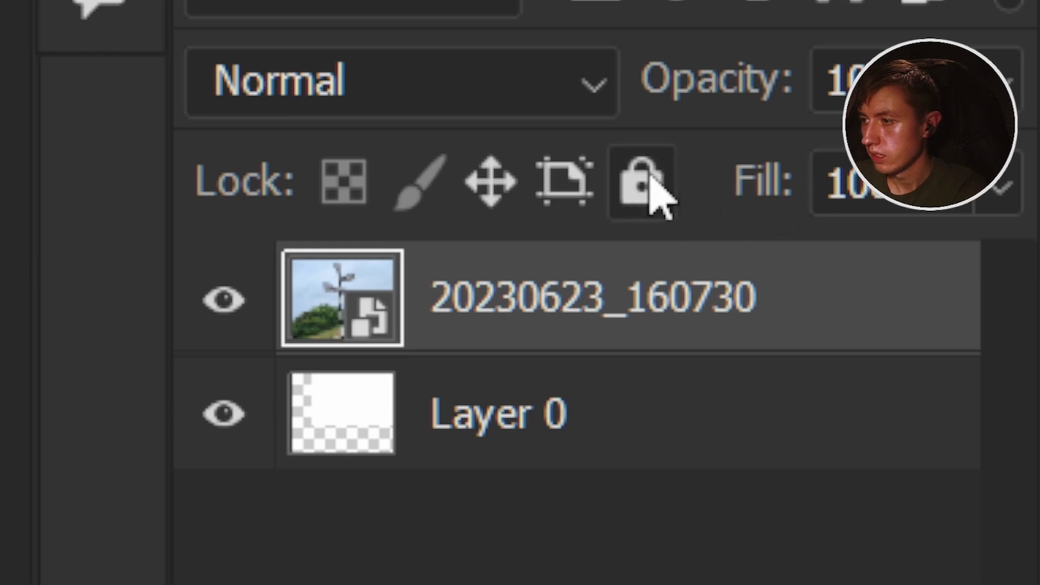
Lock all properties of the signpost photo layer and try to shift the photo with the Move tool.
left_click(650, 216)
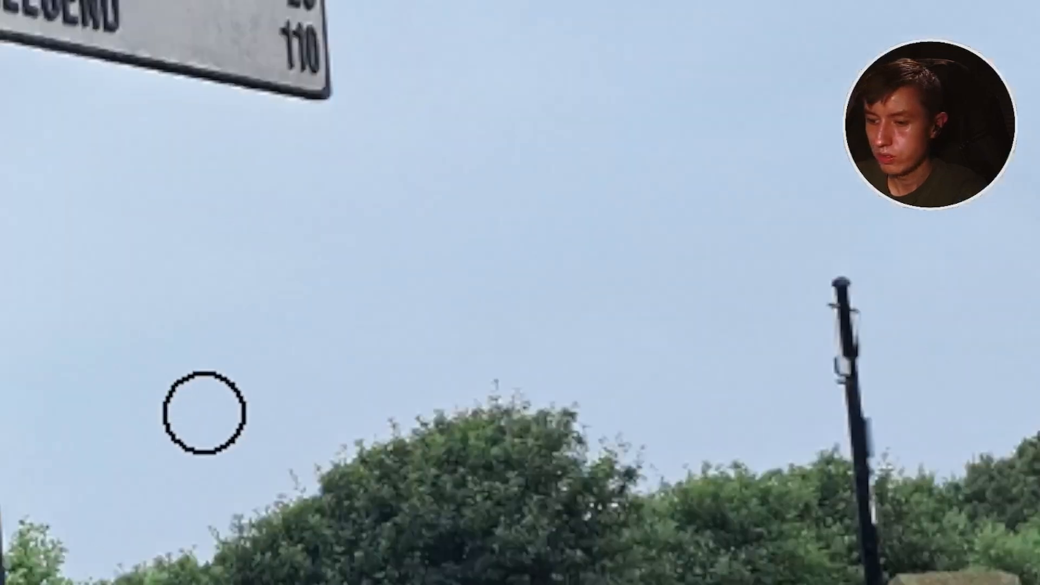
key("v")
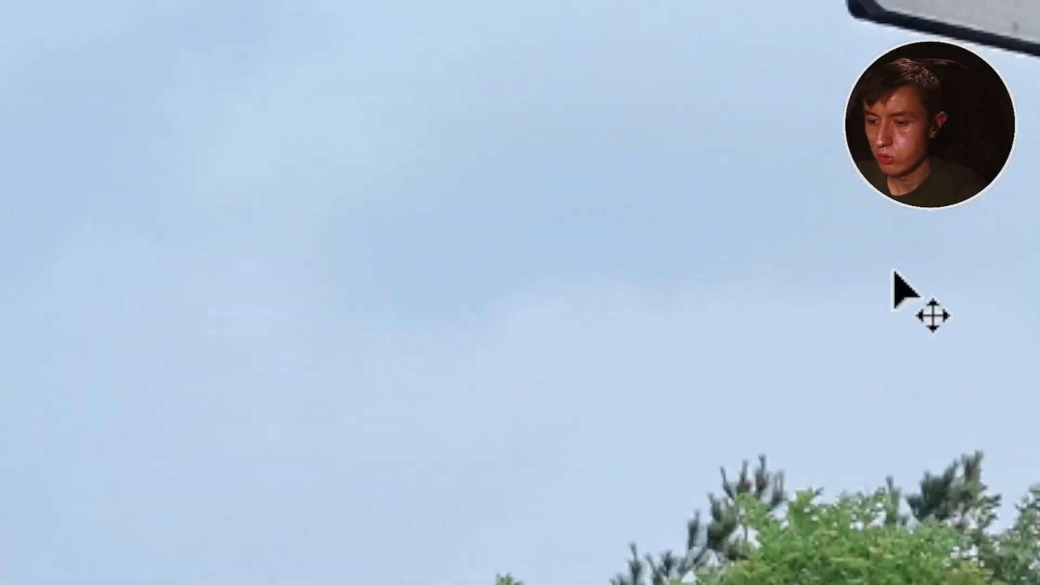
left_click_drag(569, 304, 453, 349)
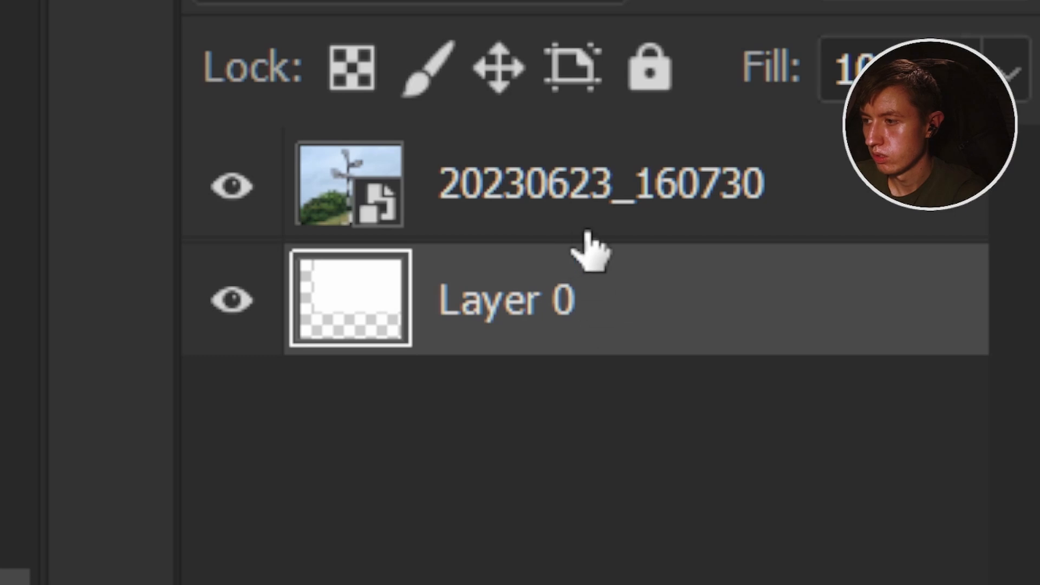
Select the signpost photo layer, lock only its position and try to move it on the canvas.
left_click(648, 230)
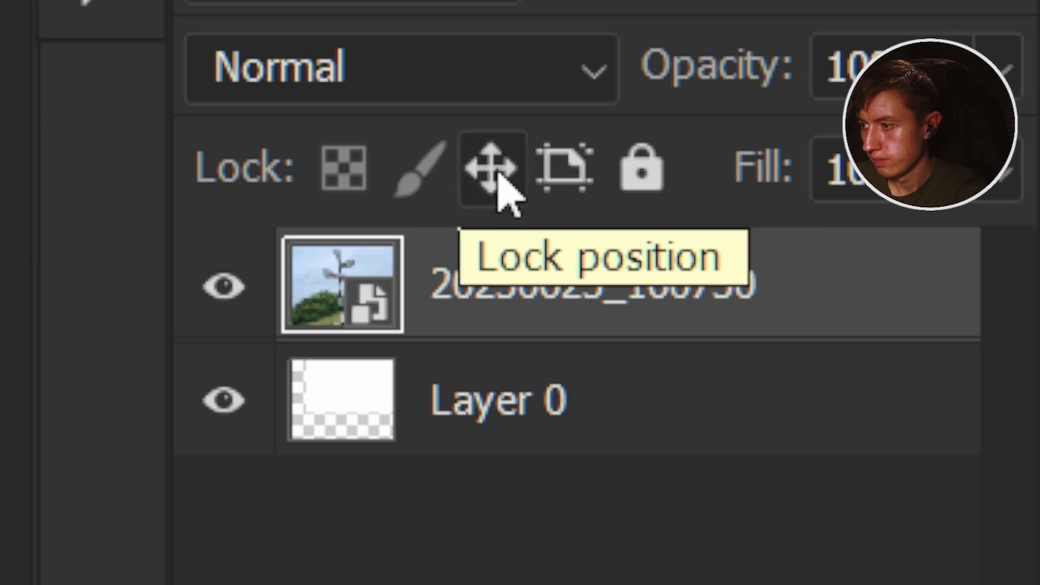
left_click(500, 178)
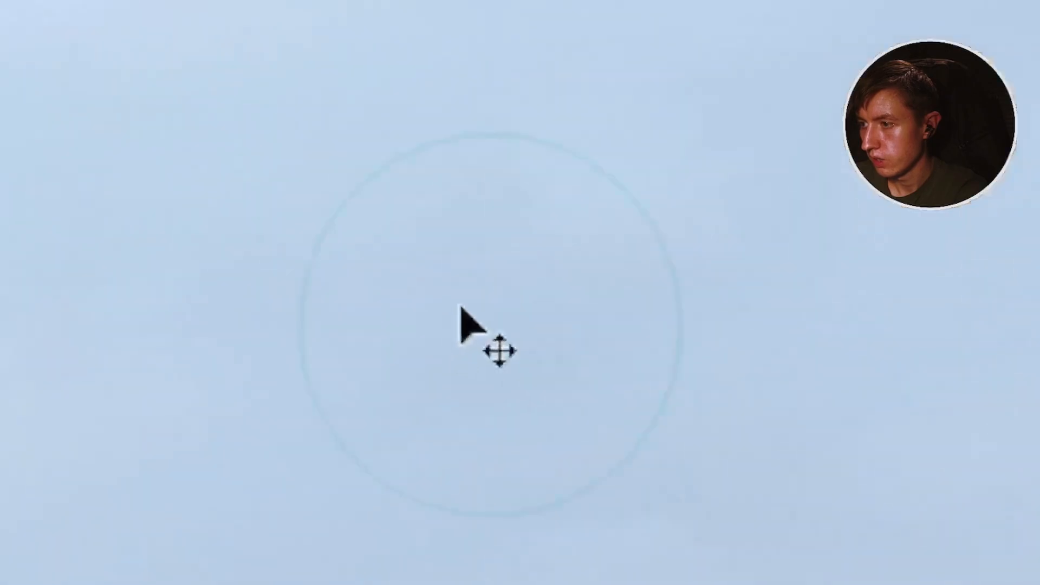
left_click_drag(460, 307, 560, 311)
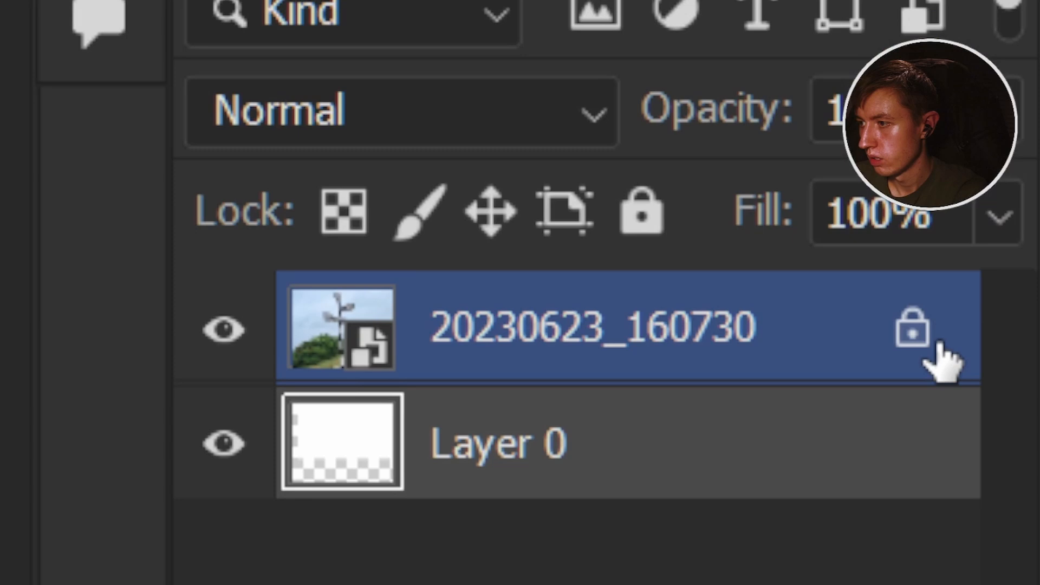
left_click(912, 327)
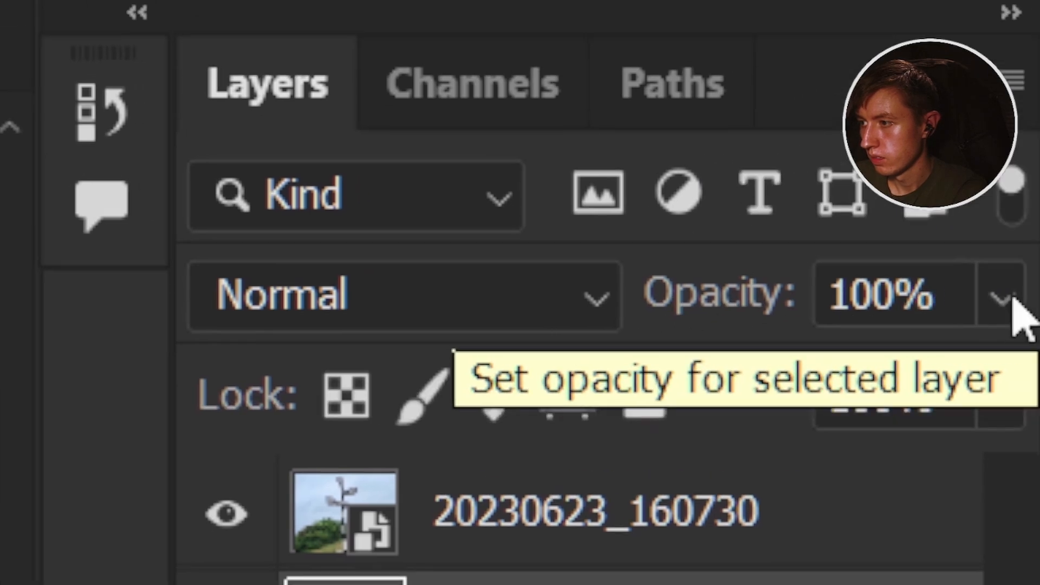
Lower the opacity of Layer 0.
left_click(1037, 232)
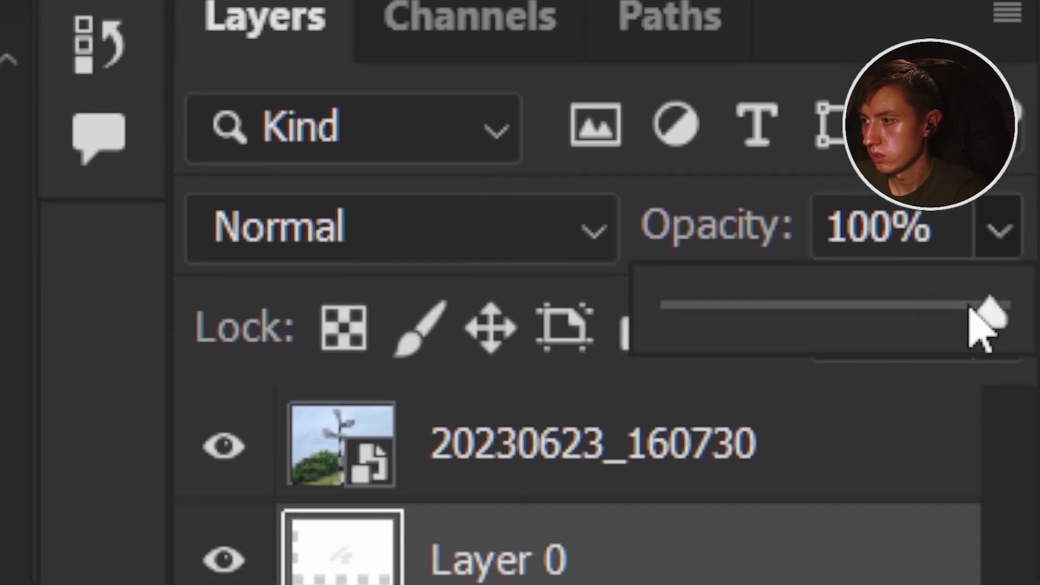
left_click_drag(970, 306, 785, 309)
left_click(551, 499)
Select the signpost photo layer and lower its opacity to about 48%.
left_click(624, 444)
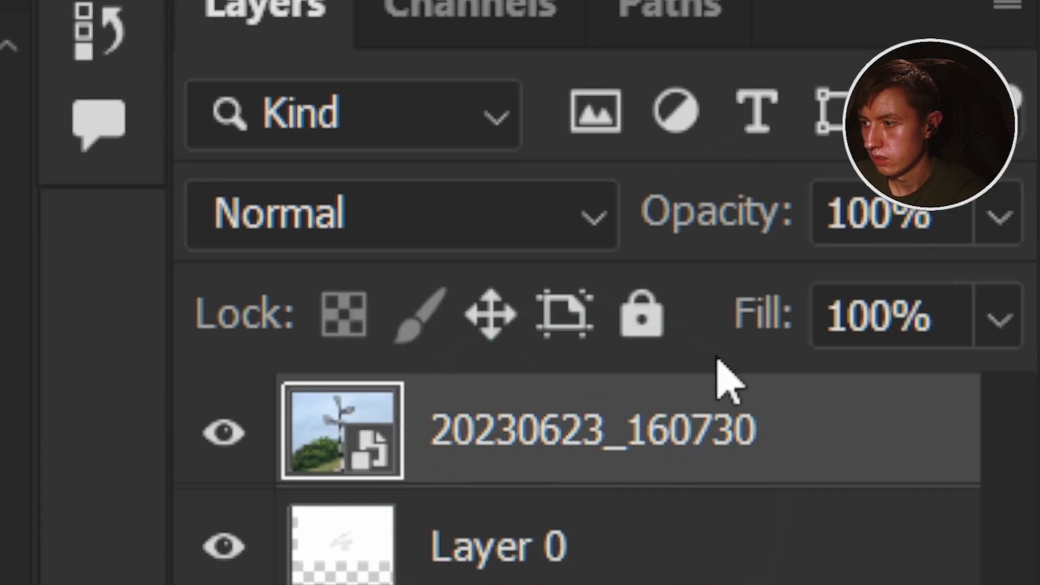
left_click(1002, 222)
left_click_drag(982, 401, 829, 397)
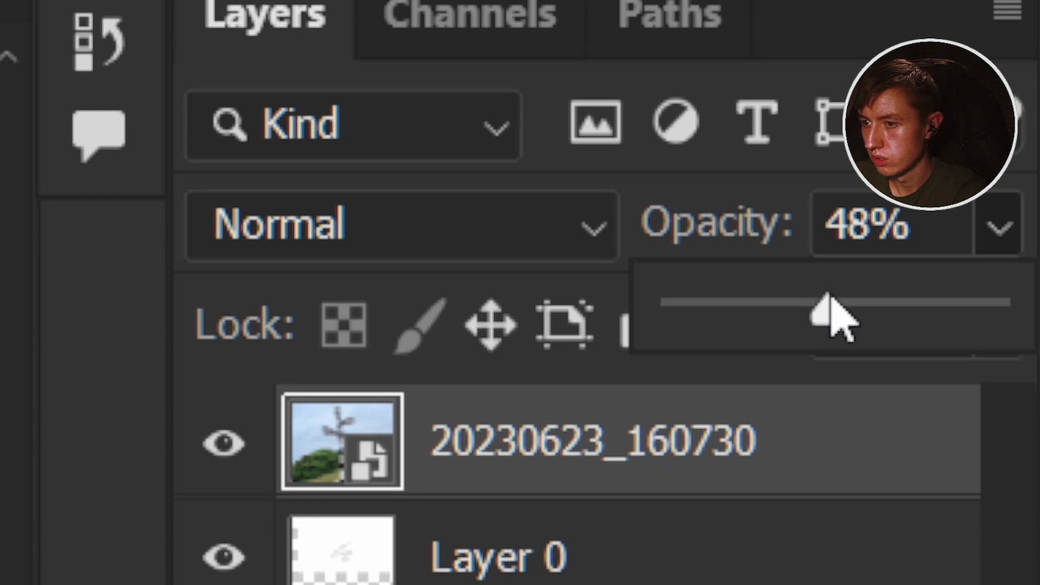
left_click_drag(835, 307, 853, 325)
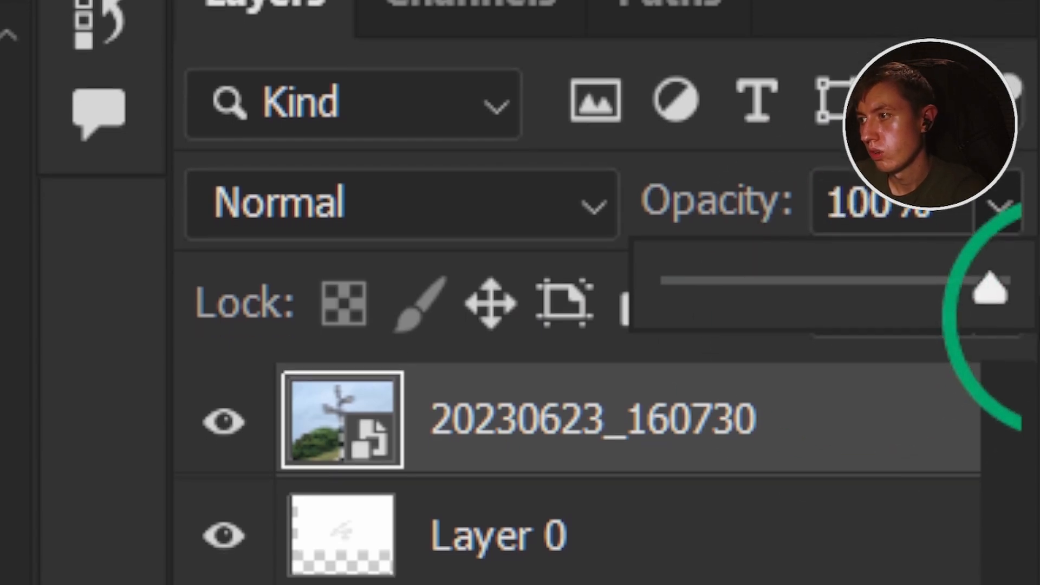
Return the photo layer's opacity to 100% and set its Fill to 55%.
left_click(1003, 203)
left_click(1000, 309)
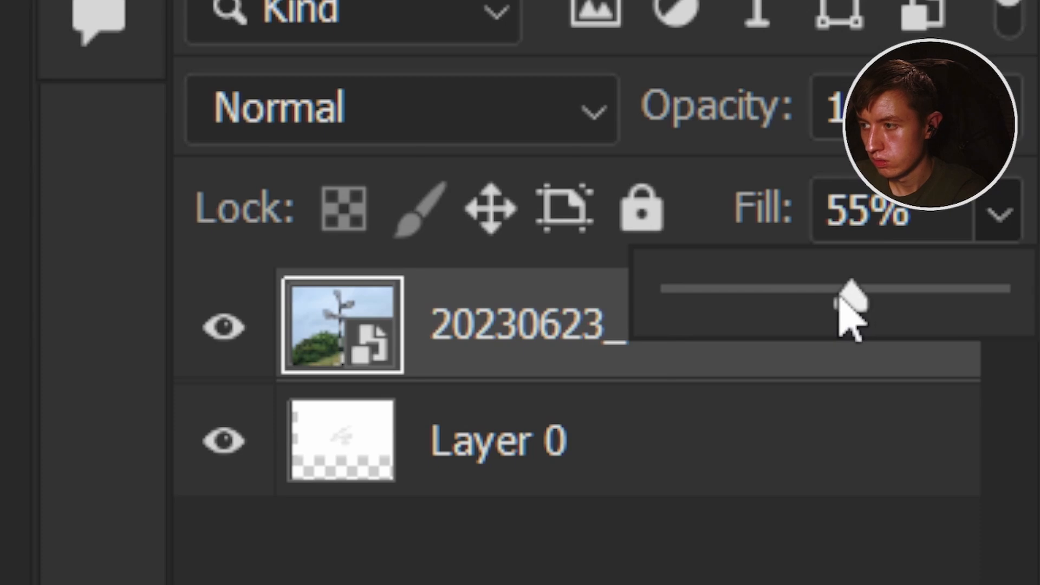
left_click(996, 110)
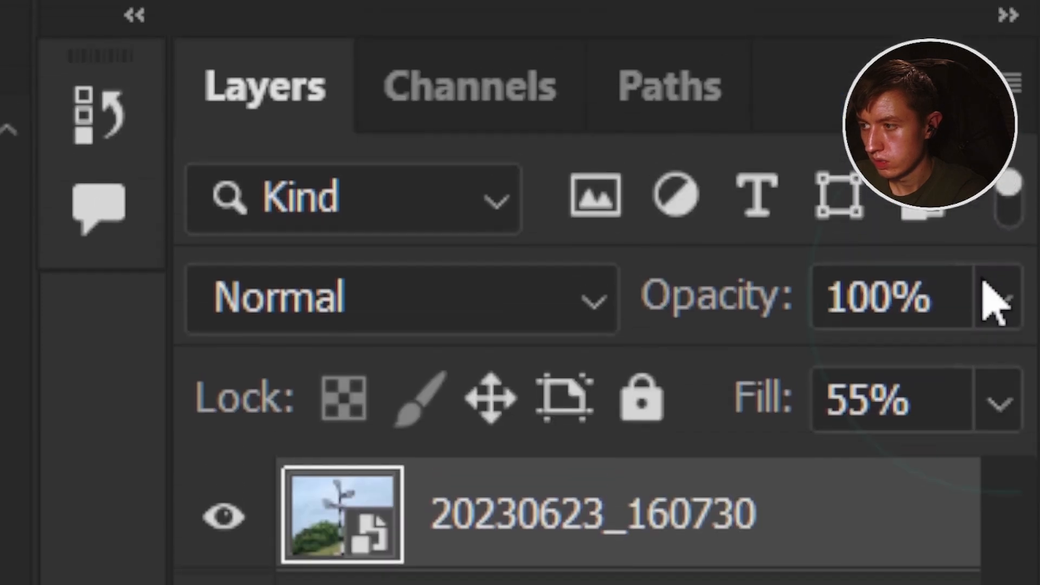
Lower the photo layer's opacity to about 49% for comparison with Fill and restore it to 100%.
left_click(998, 111)
left_click_drag(986, 192, 838, 190)
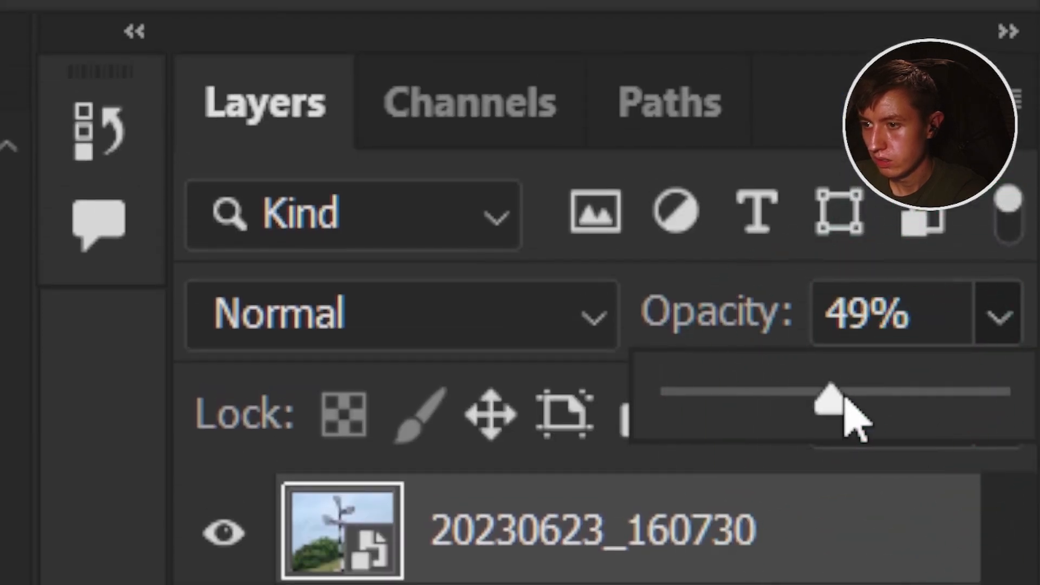
left_click_drag(855, 423, 1007, 422)
left_click(1010, 317)
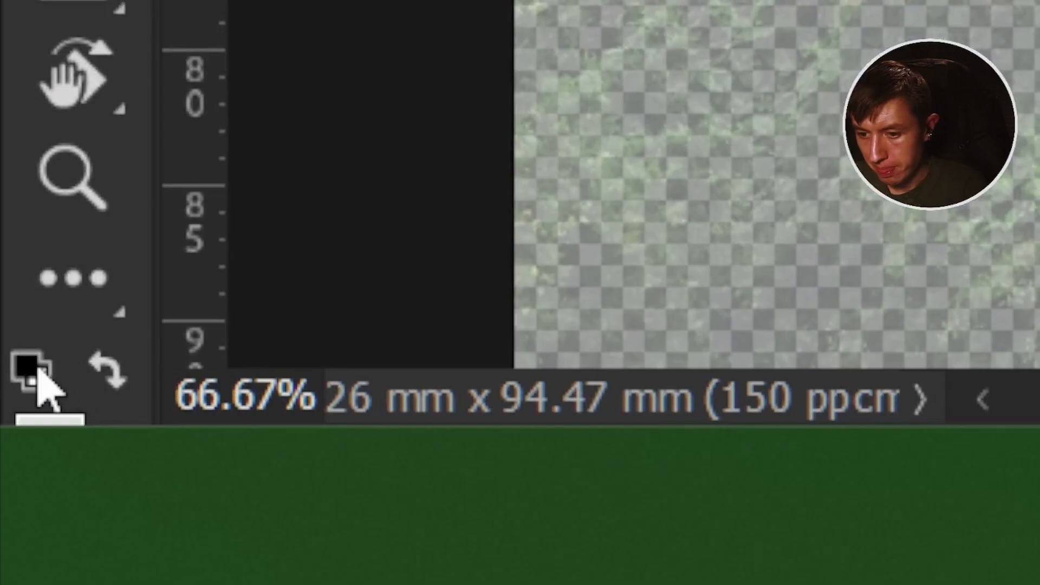
Reset the foreground and background colours to default black and white and swap them.
left_click(36, 367)
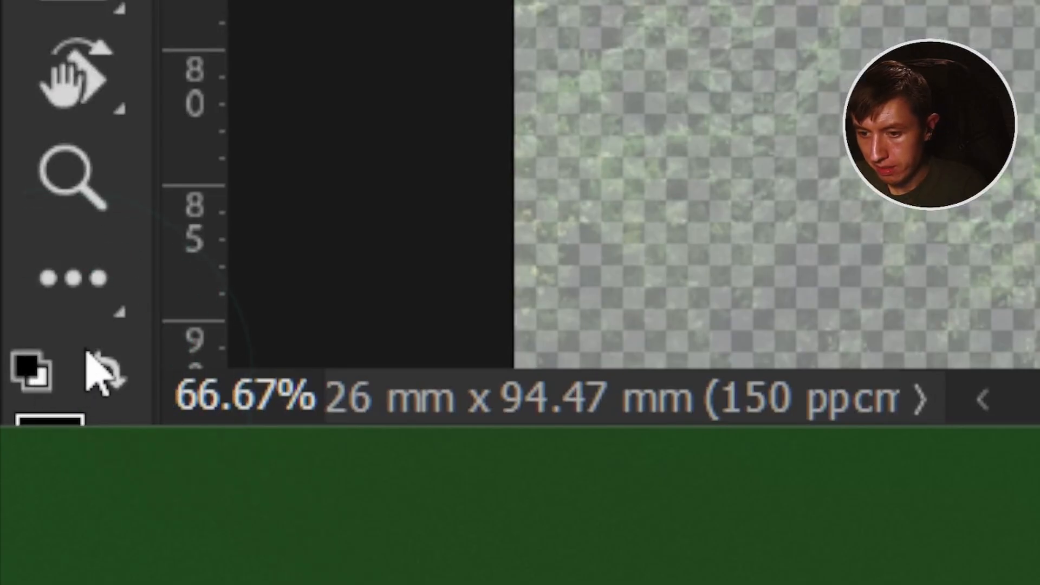
key("x")
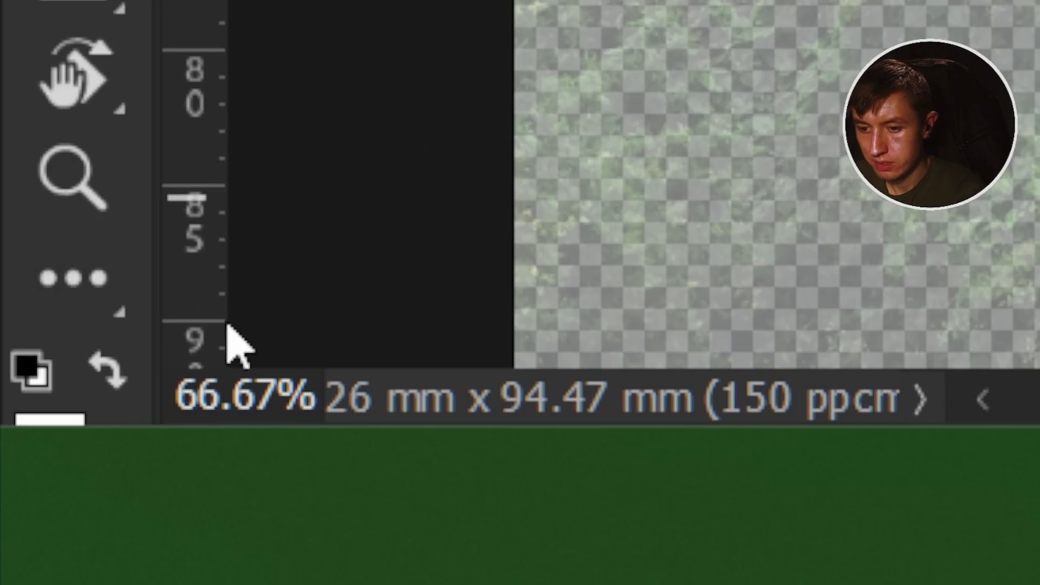
key("x")
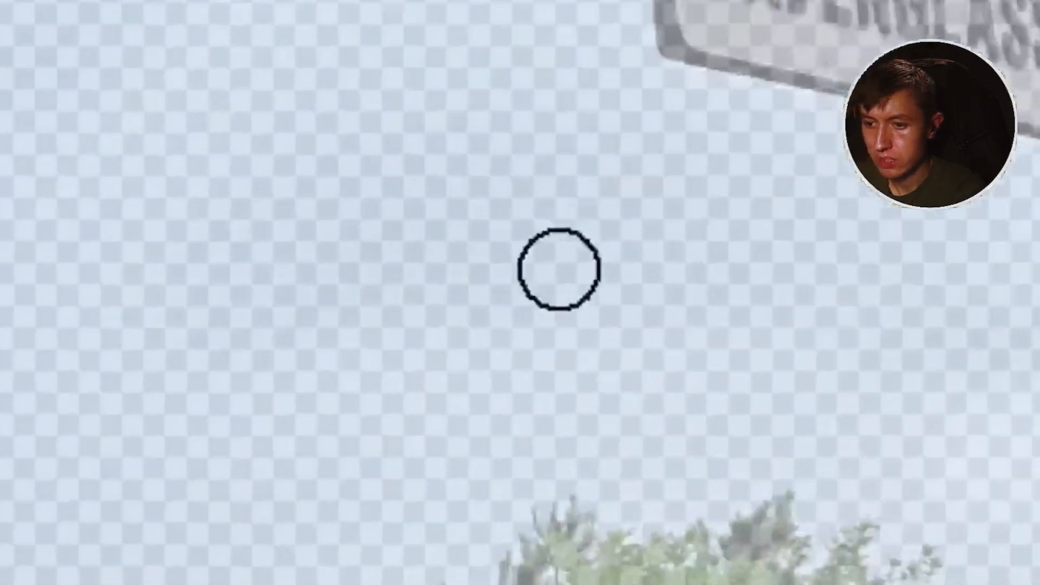
Try brush strokes over the signpost photo and undo them.
mouse_move(559, 269)
left_mouse_down()
mouse_move(546, 347)
mouse_move(991, 573)
left_mouse_up()
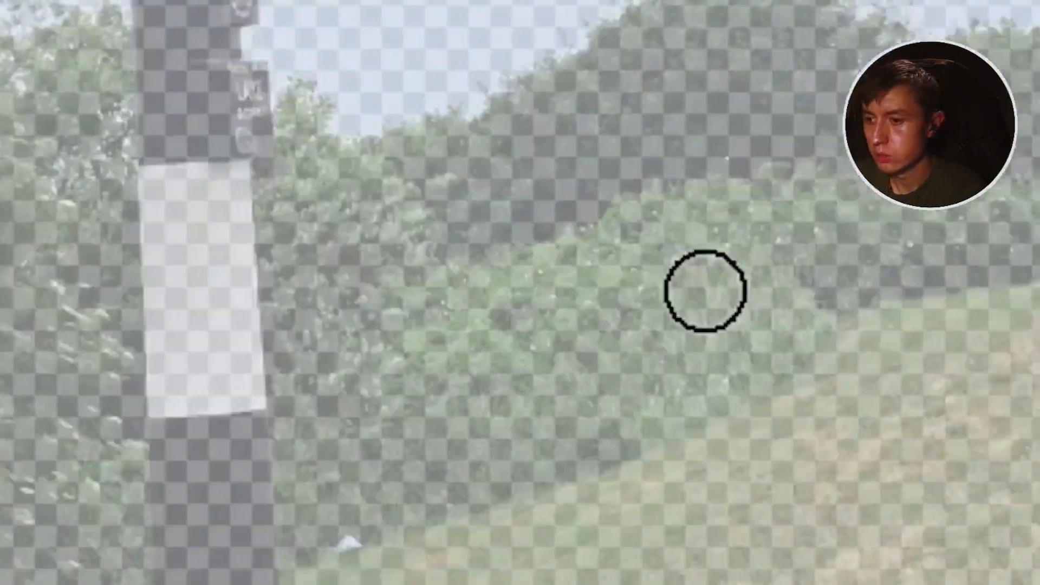
key("ctrl+z")
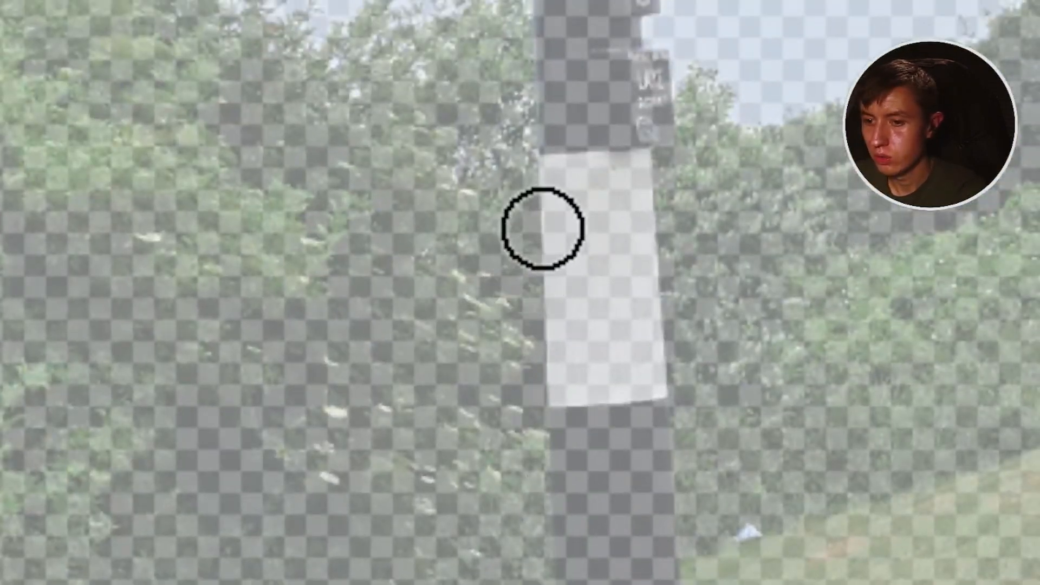
mouse_move(846, 111)
left_mouse_down()
mouse_move(170, 465)
mouse_move(588, 374)
mouse_move(418, 360)
left_mouse_up()
key("ctrl+z")
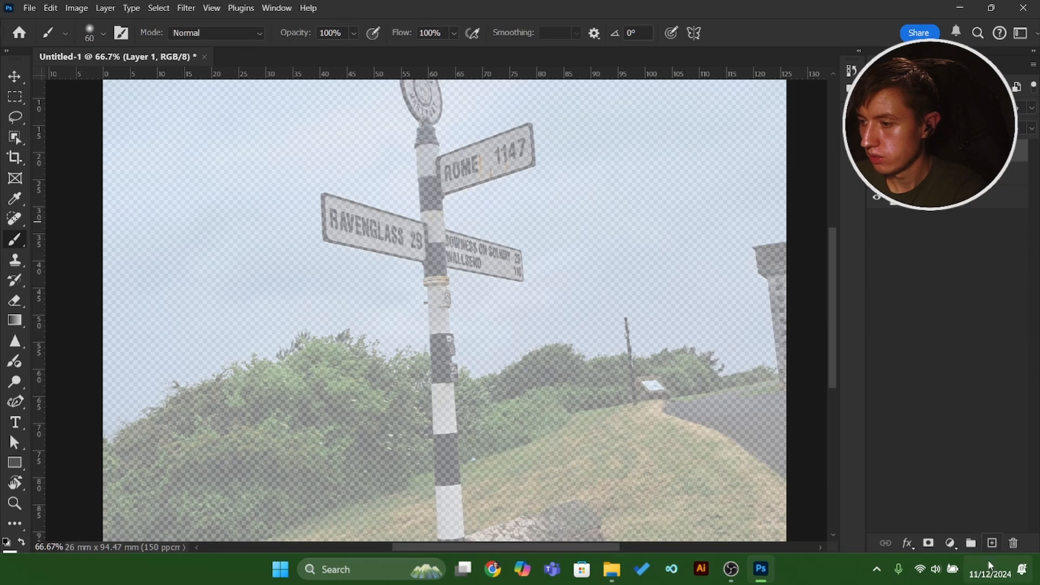
Add a new empty layer and duplicate the signpost photo layer.
left_click(992, 544)
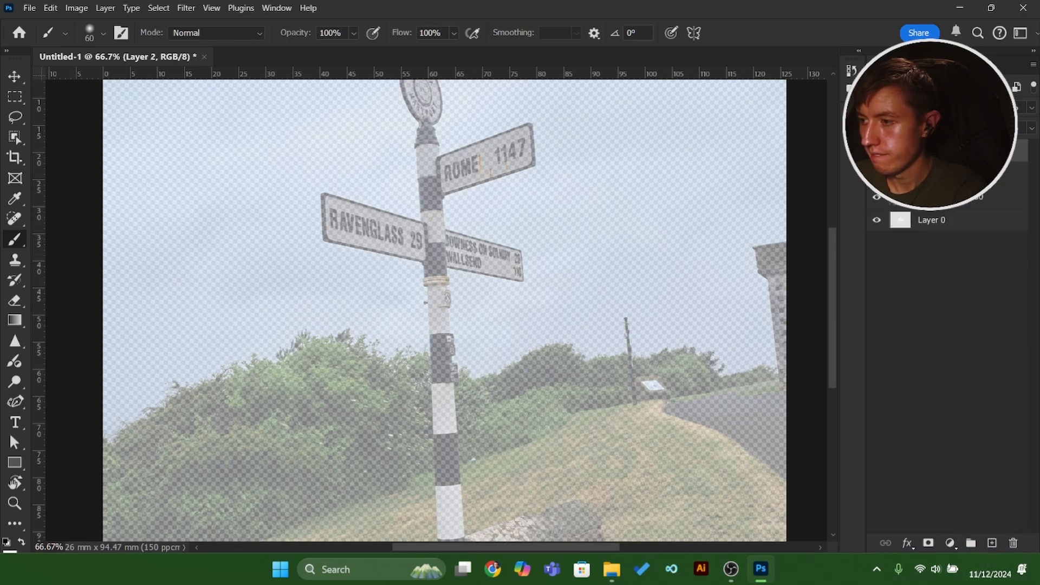
left_click(962, 202)
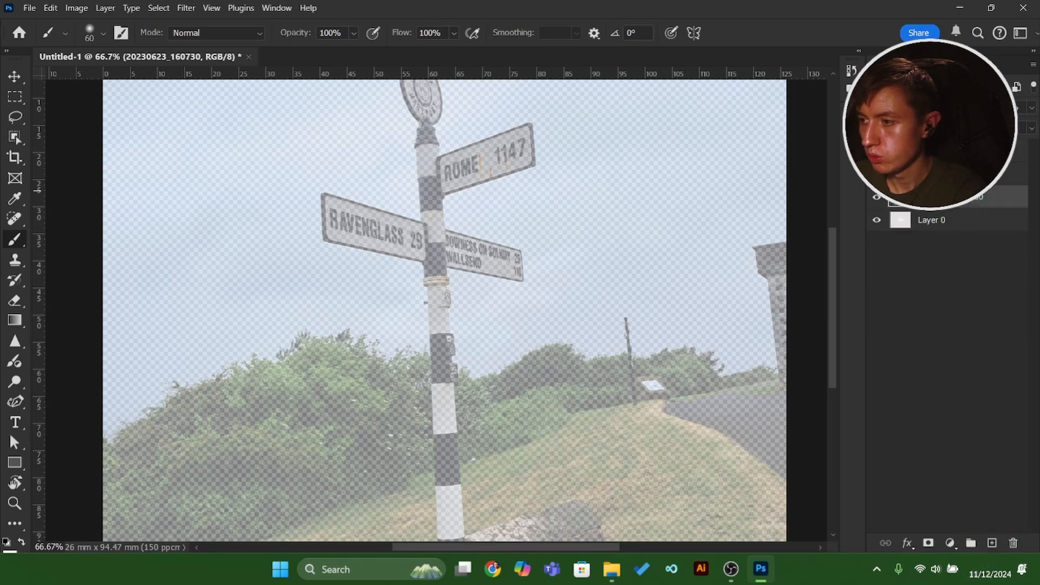
key("ctrl+j")
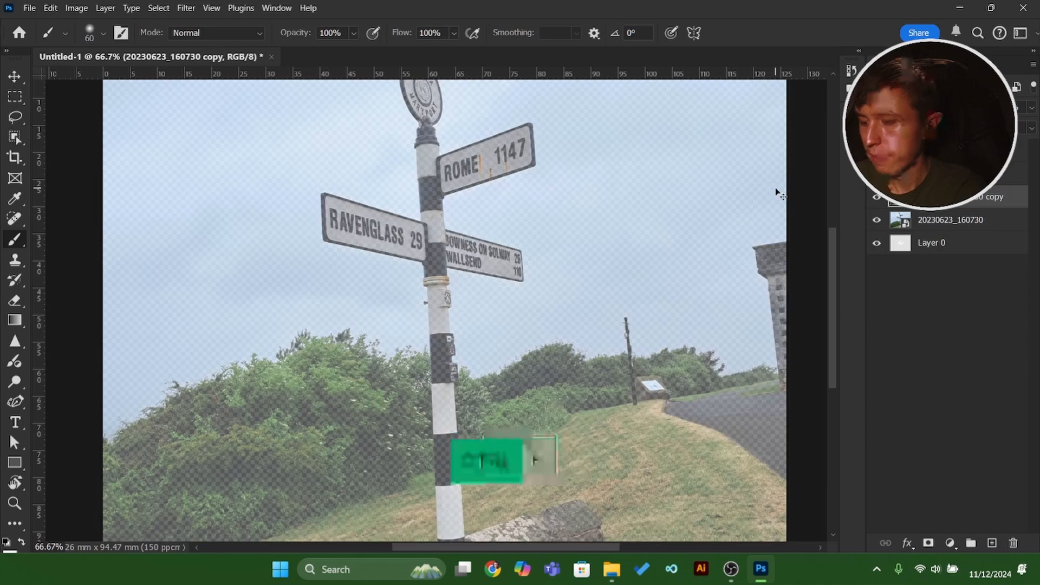
Invert the colours of the duplicated signpost photo and raise its Fill.
key("ctrl+i")
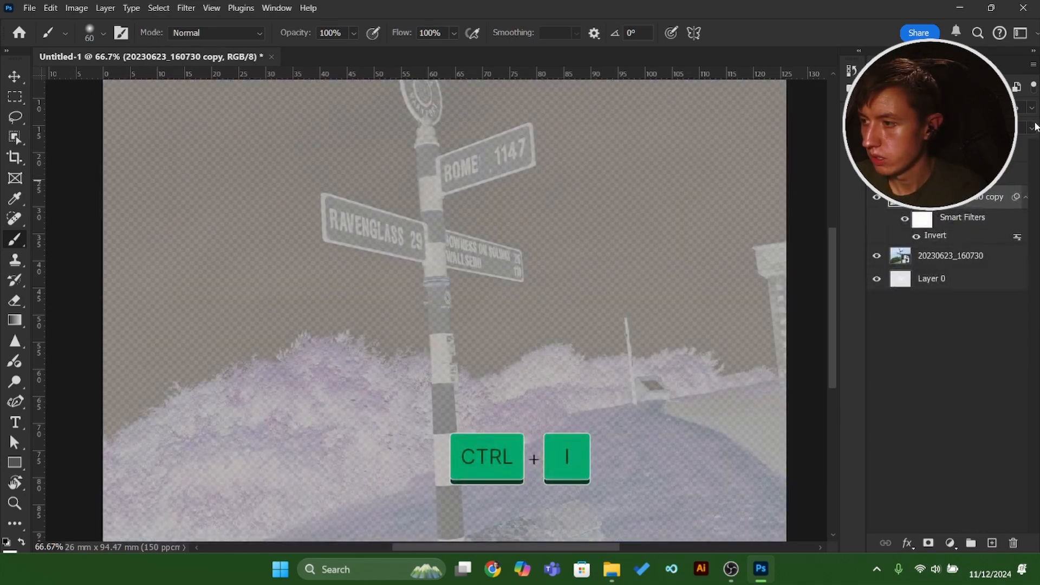
left_click(1023, 145)
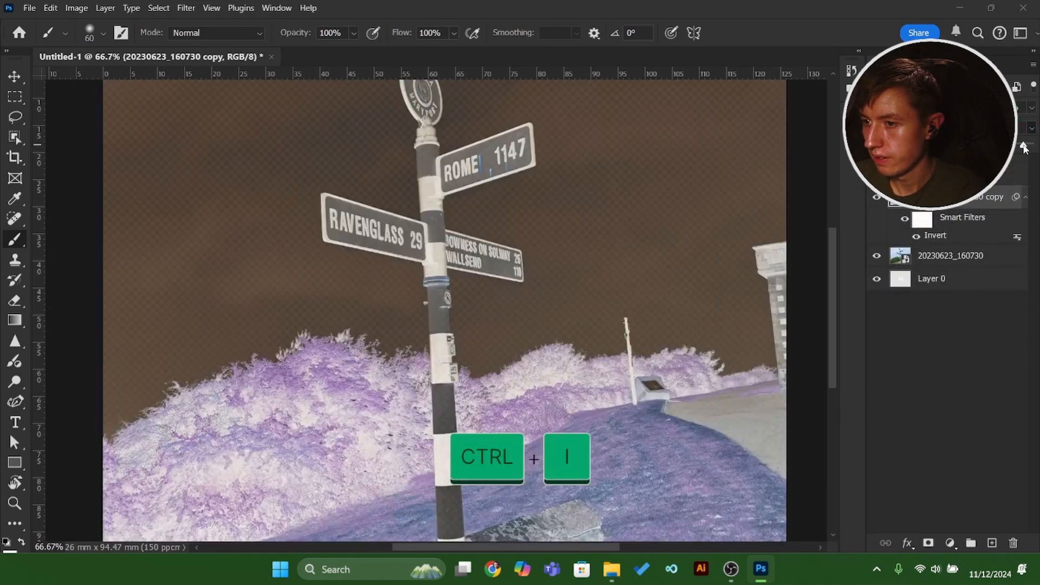
Delete the two empty layers above the inverted signpost copy.
left_click(970, 152)
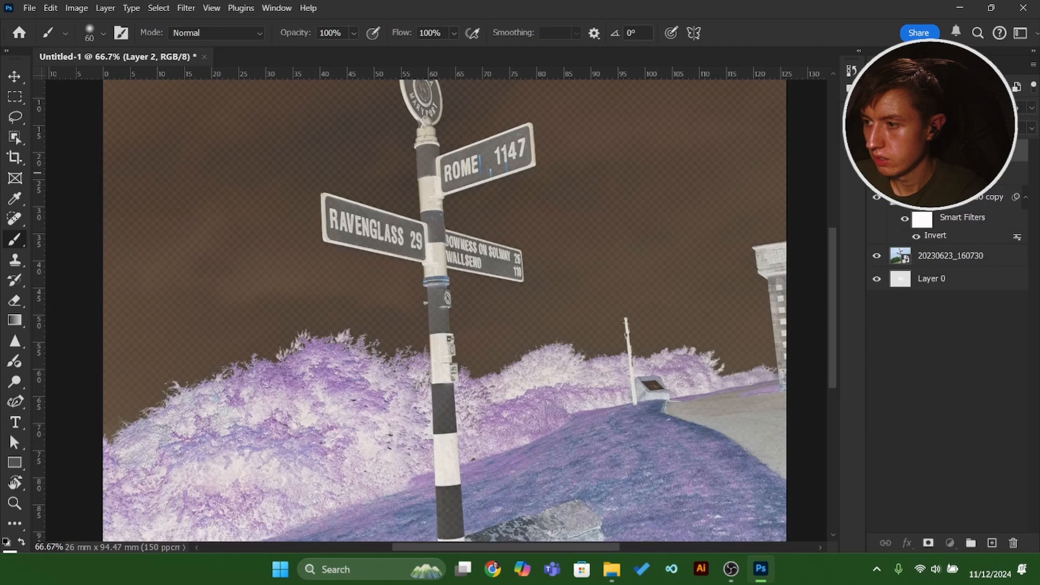
left_click(970, 175)
key("Delete")
key("Delete")
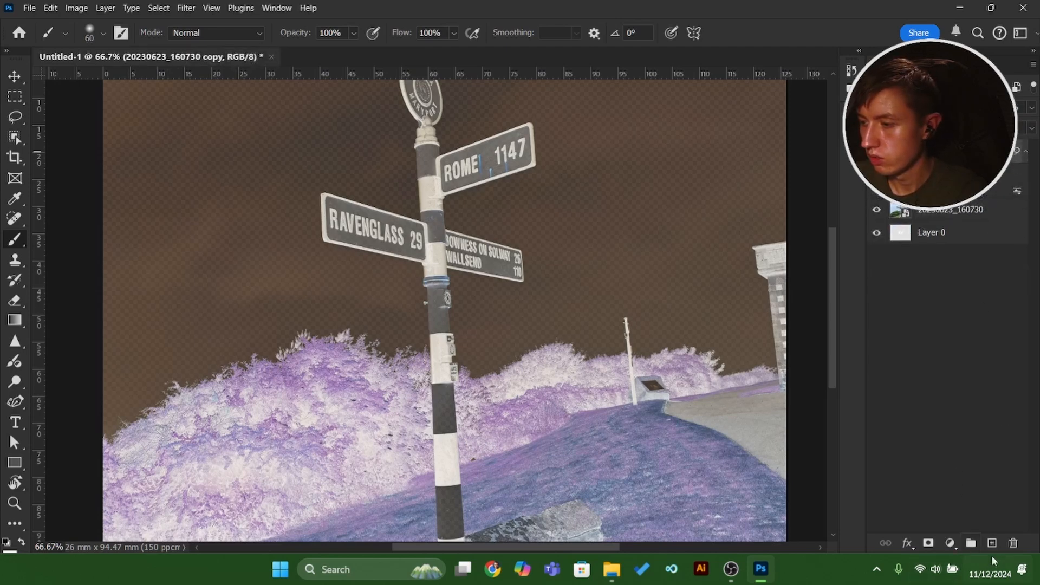
Add a new empty layer above the inverted copy and stamp all visible layers onto it.
key("ctrl+z")
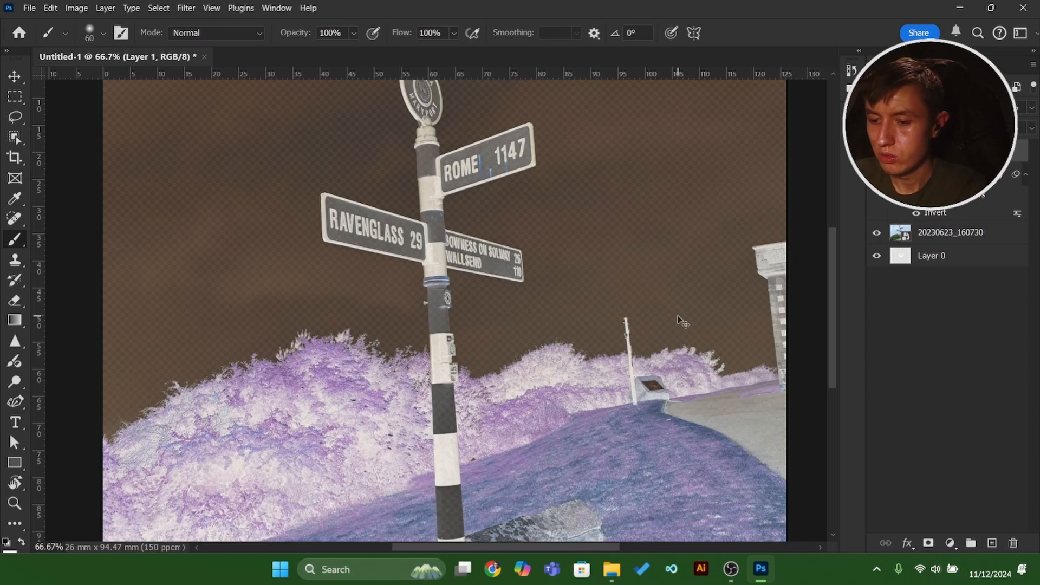
key("ctrl+alt+shift+e")
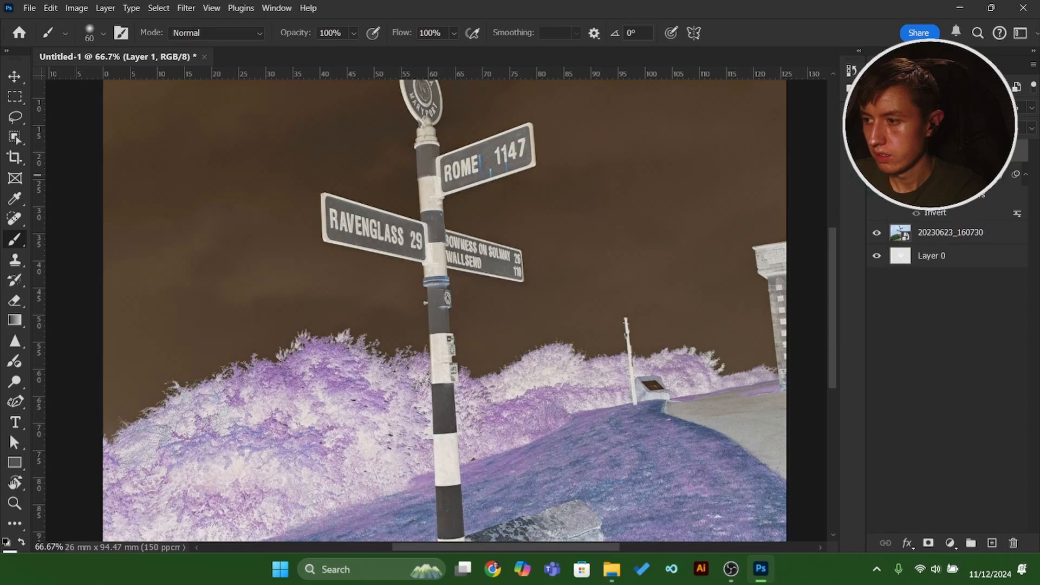
Hide the inverted copy and the original signpost photo, and rename the stamped layer as merged.
left_click(876, 151)
left_click(876, 150)
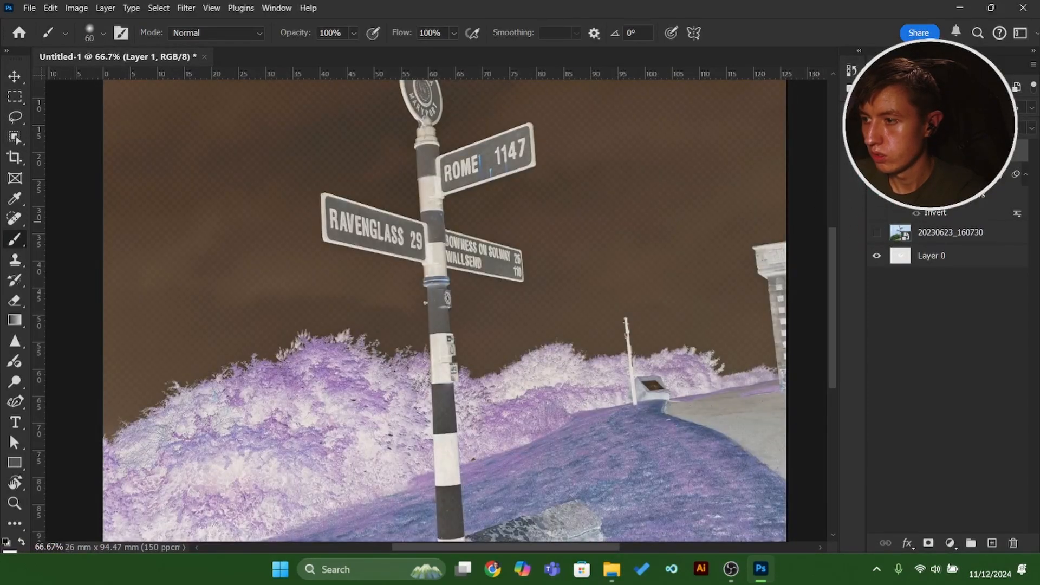
left_click(877, 151)
left_click(877, 151)
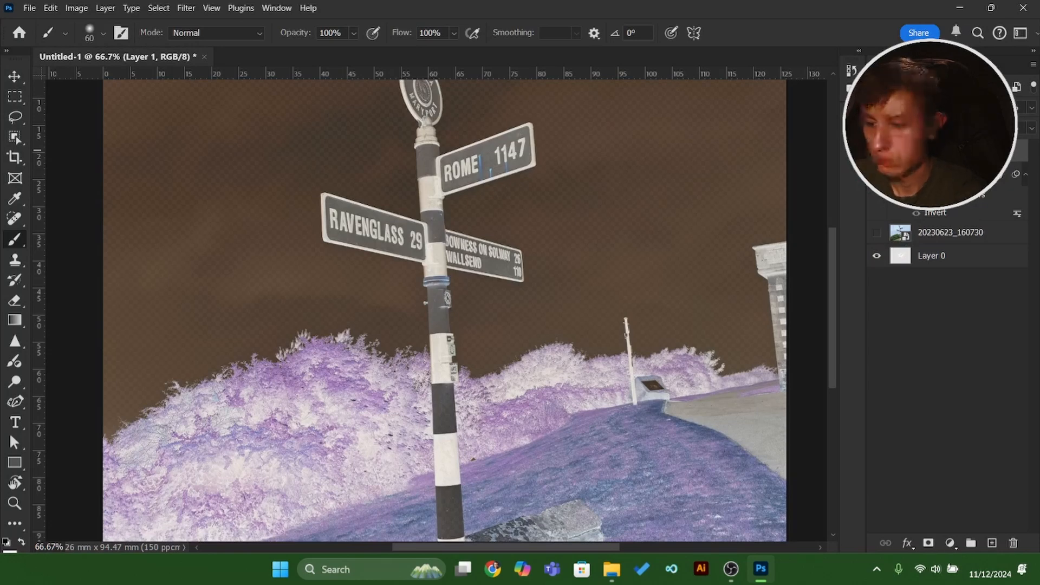
key("Return")
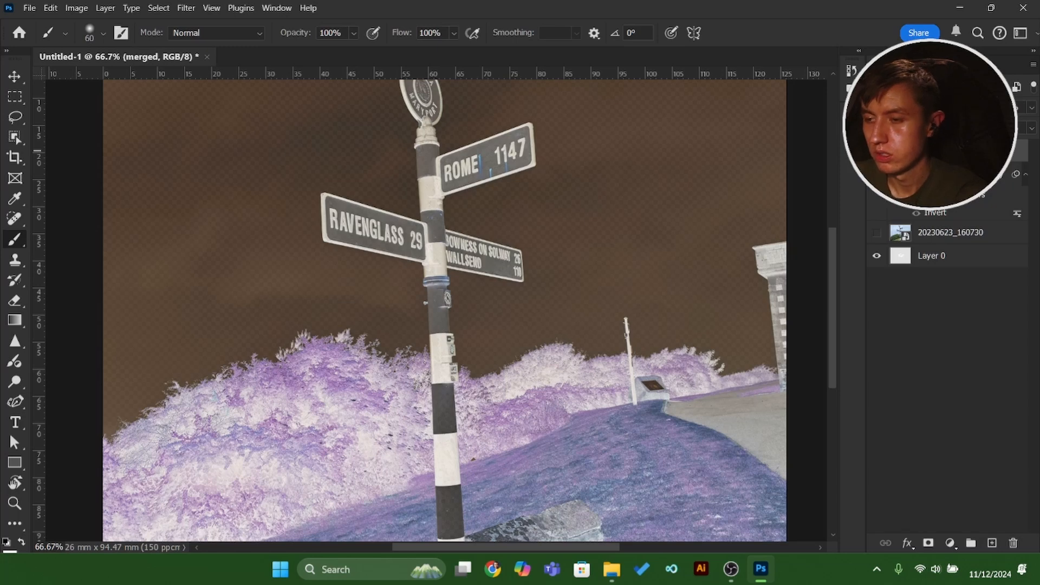
Draw a rectangular marquee selection around the signpost's signs and clear it with the Lasso tool.
left_click(15, 117)
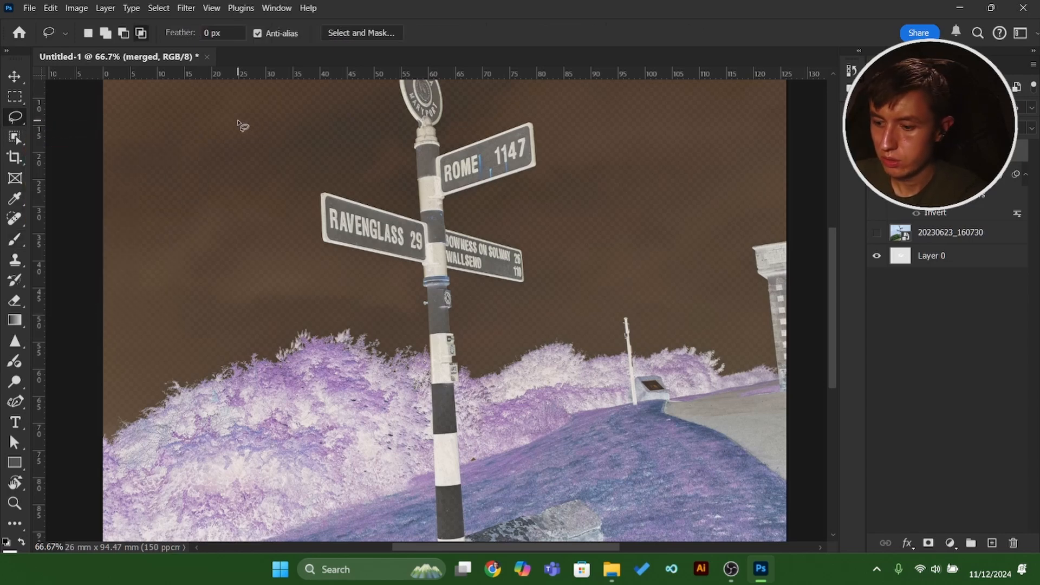
key("m")
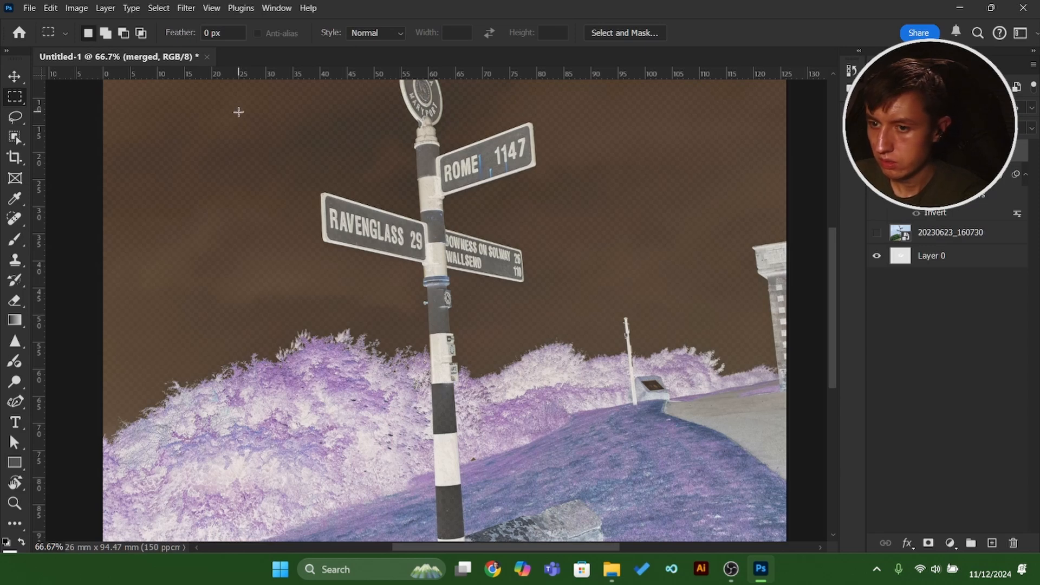
mouse_move(237, 112)
left_mouse_down()
mouse_move(501, 374)
mouse_move(603, 390)
left_mouse_up()
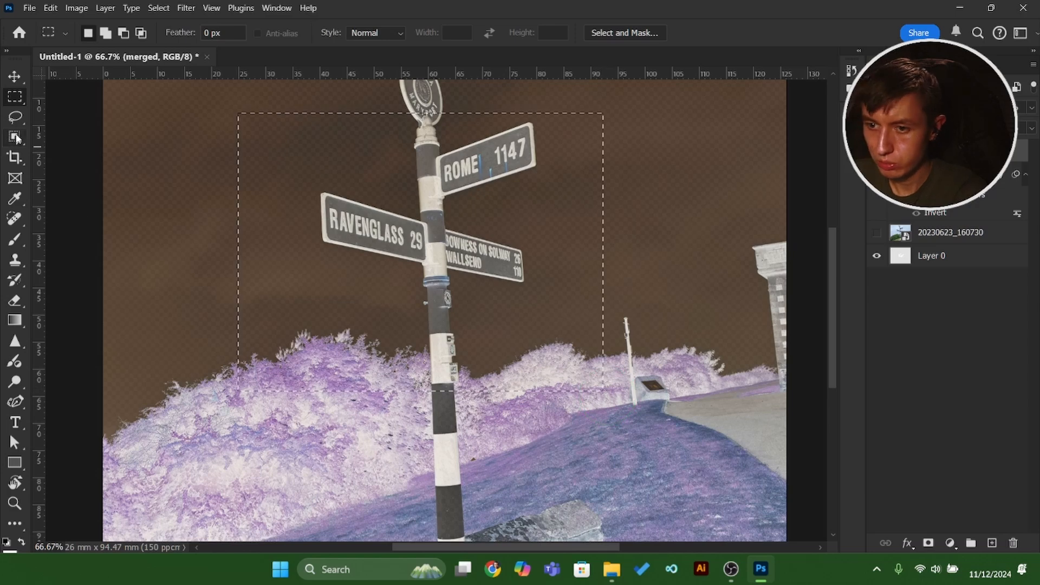
left_click(15, 116)
left_click(81, 150)
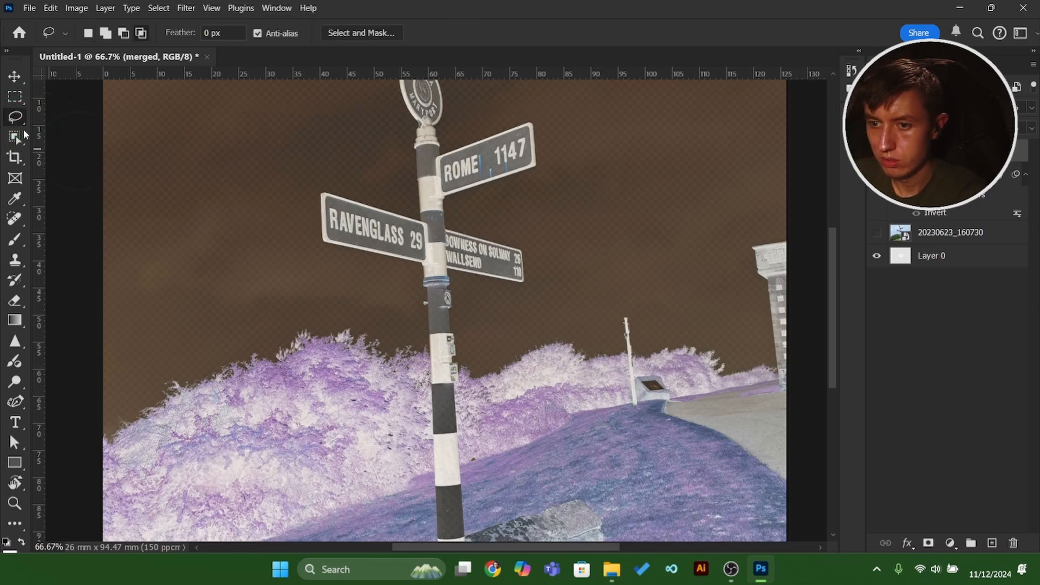
Lasso the word ROME on the signpost in the merged layer and copy the selection onto a new layer.
scroll(547, 280, "up", 3)
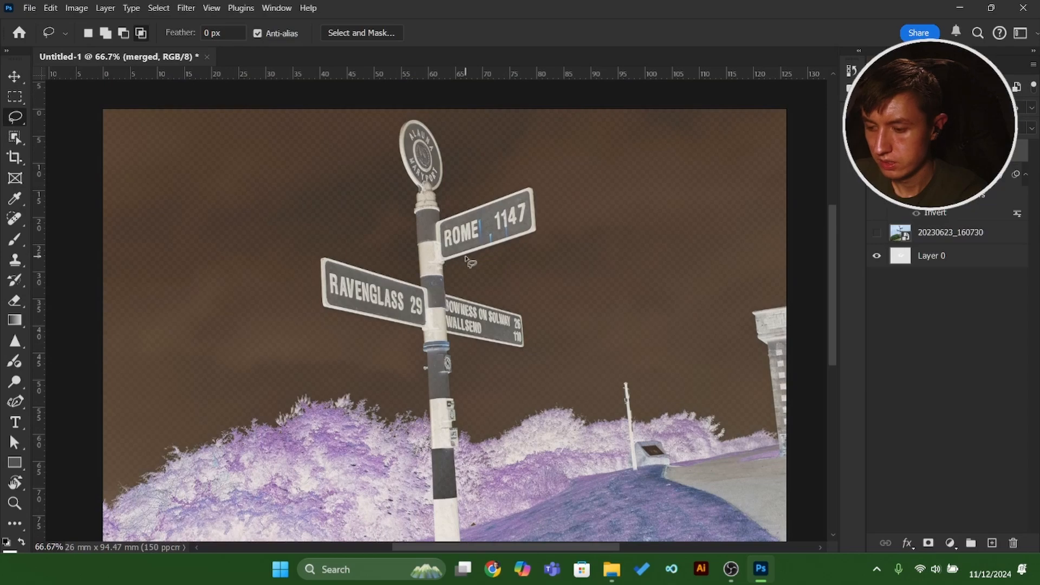
scroll(507, 255, "up", 4, "alt")
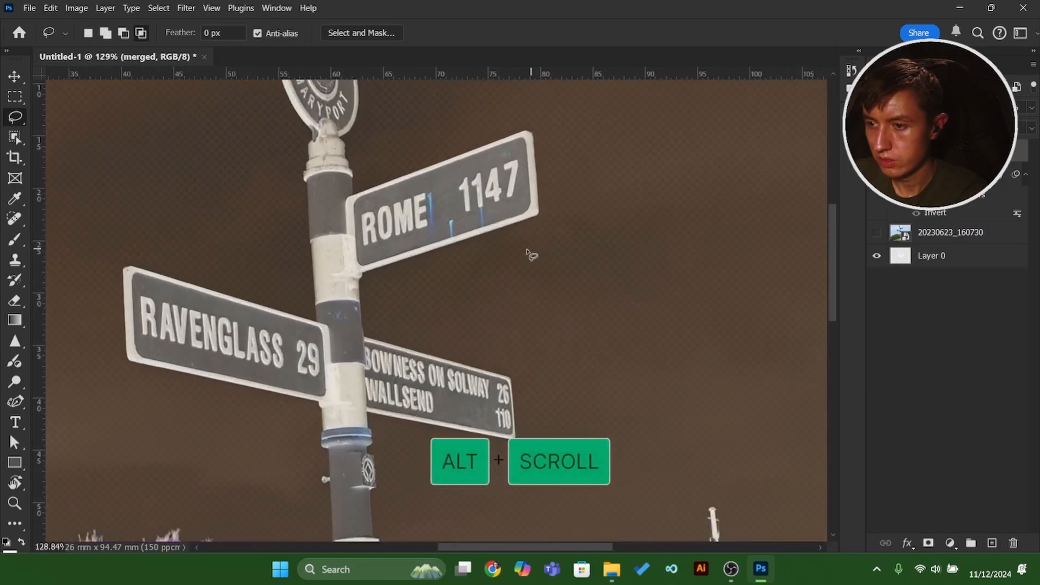
scroll(490, 253, "up", 1)
key("m")
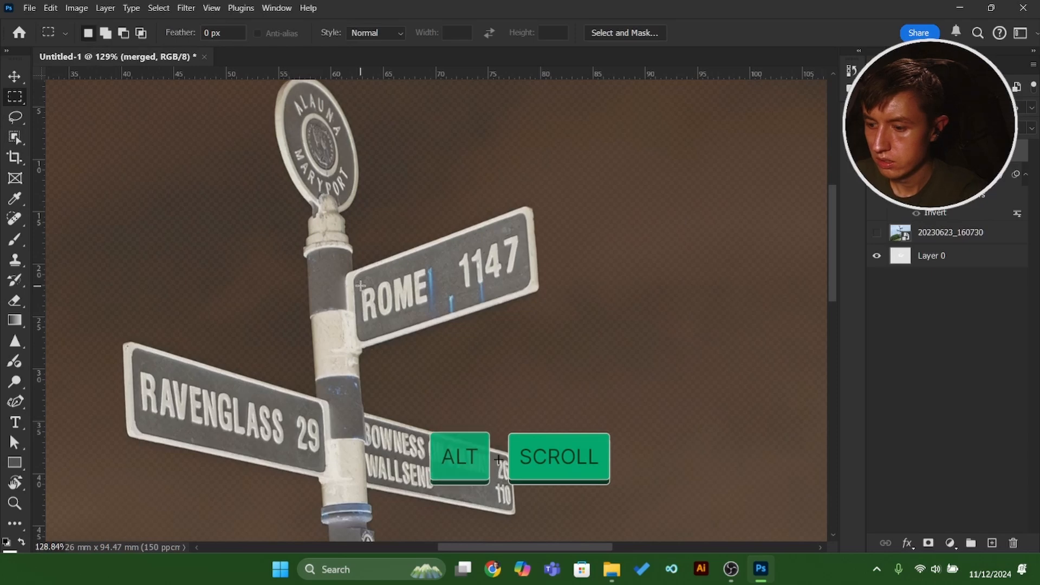
key("l")
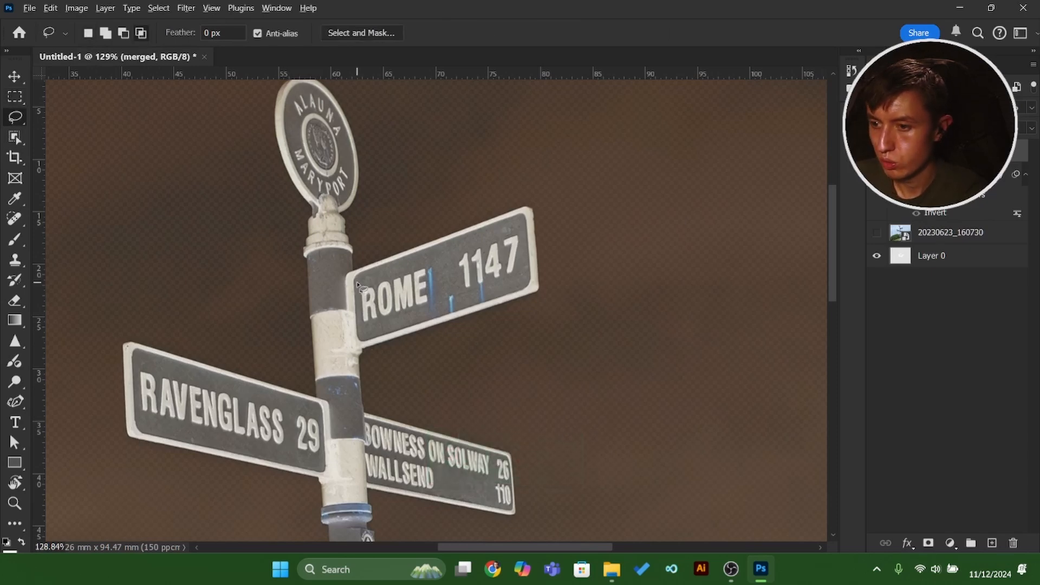
left_click(357, 287, "alt")
mouse_move(356, 289)
left_mouse_down()
mouse_move(372, 337)
mouse_move(442, 306)
mouse_move(452, 277)
mouse_move(436, 253)
mouse_move(359, 280)
left_mouse_up()
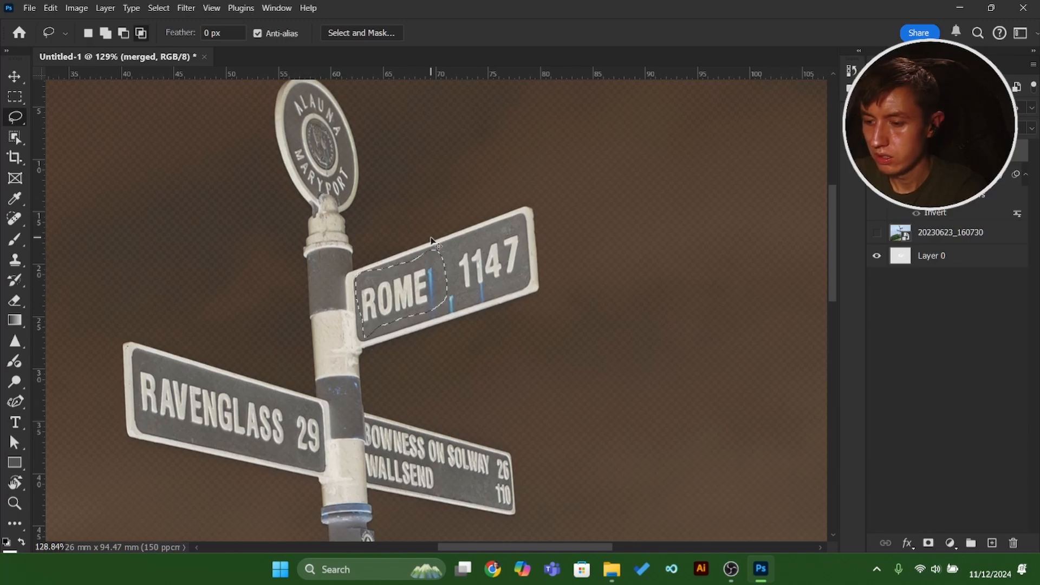
key("ctrl+j")
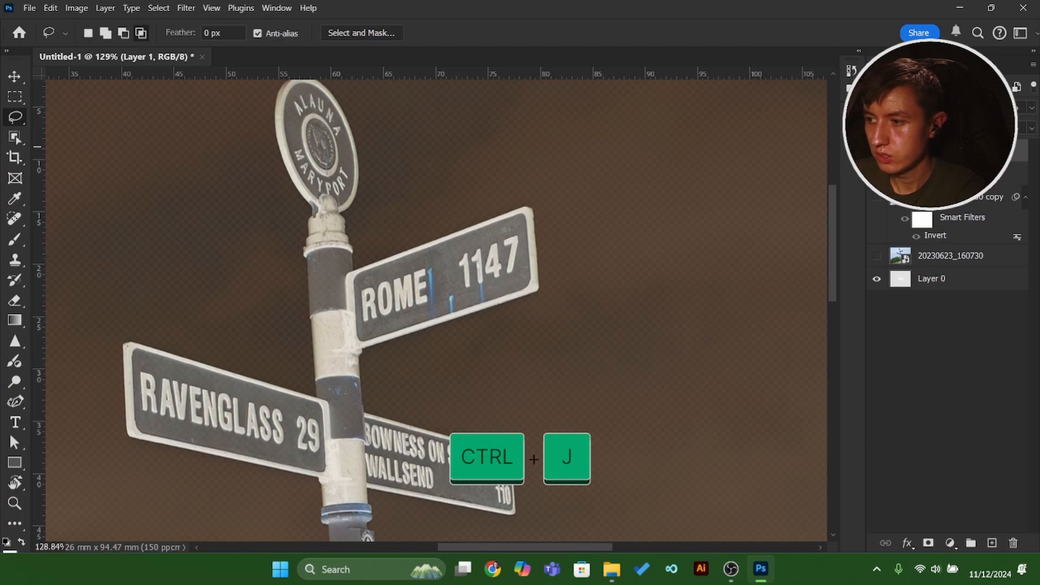
Hide the merged layer and invert the colours of the ROME cutout layer.
left_click(946, 171)
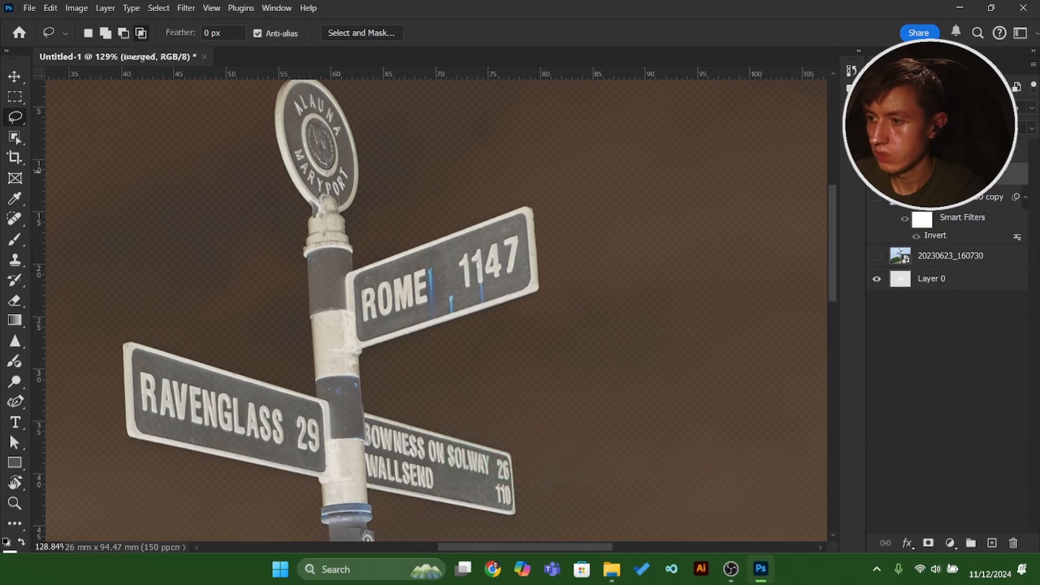
left_click(878, 174)
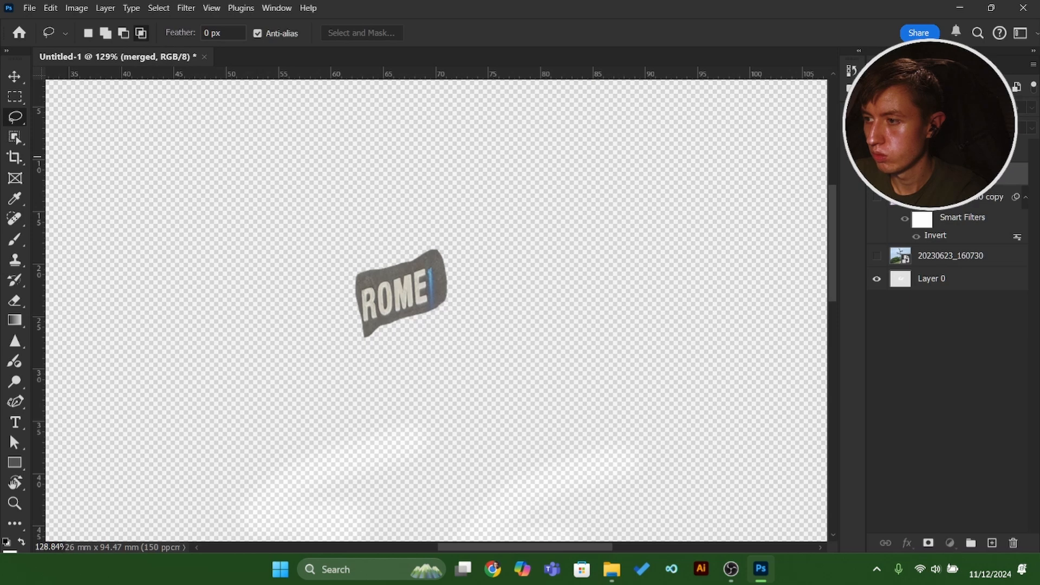
left_click(946, 154)
left_click(921, 108)
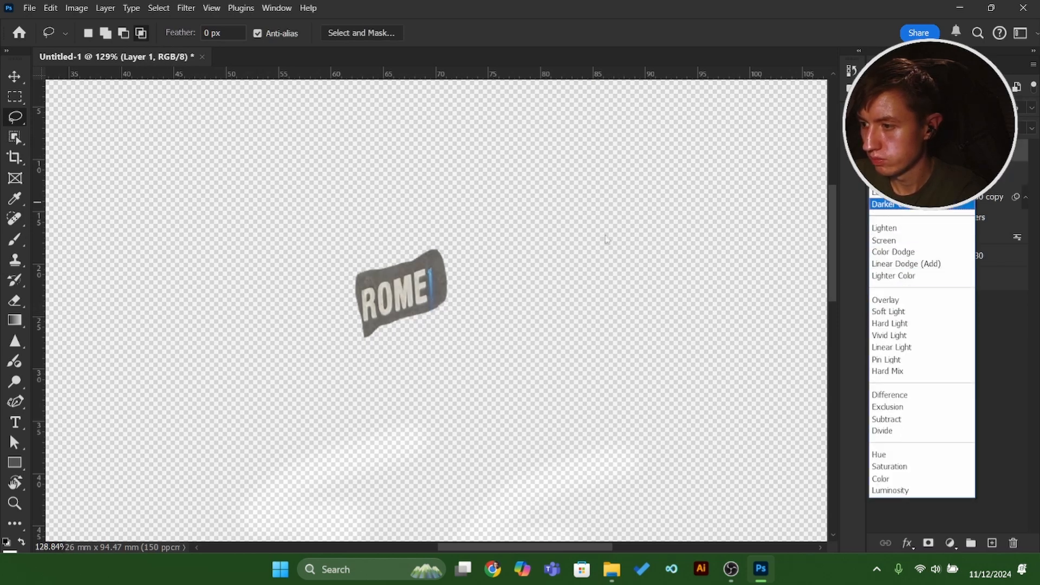
left_click(607, 238)
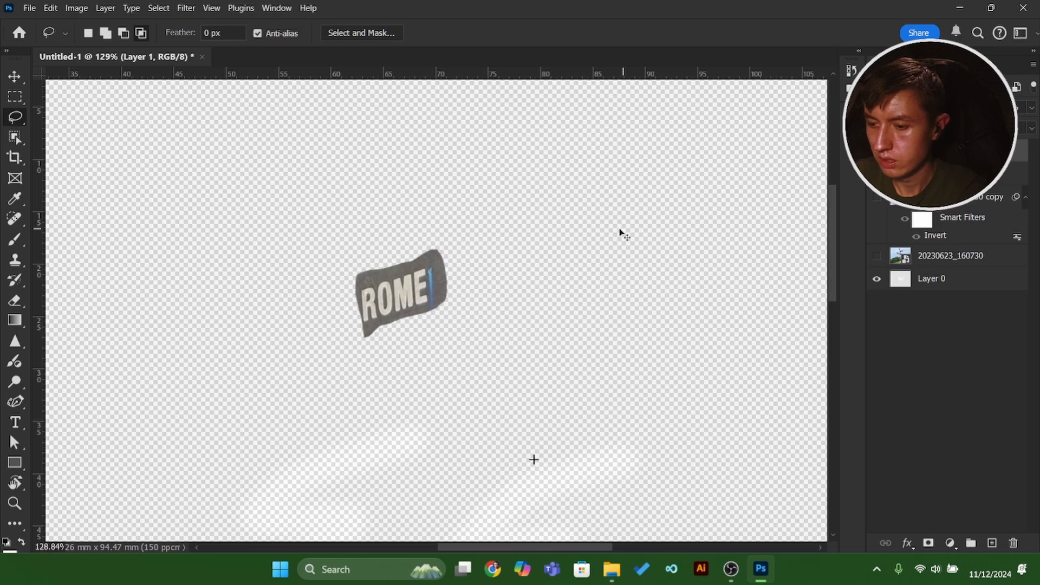
key("ctrl+i")
Try different blend modes on the ROME cutout layer, including Saturation.
left_click(920, 107)
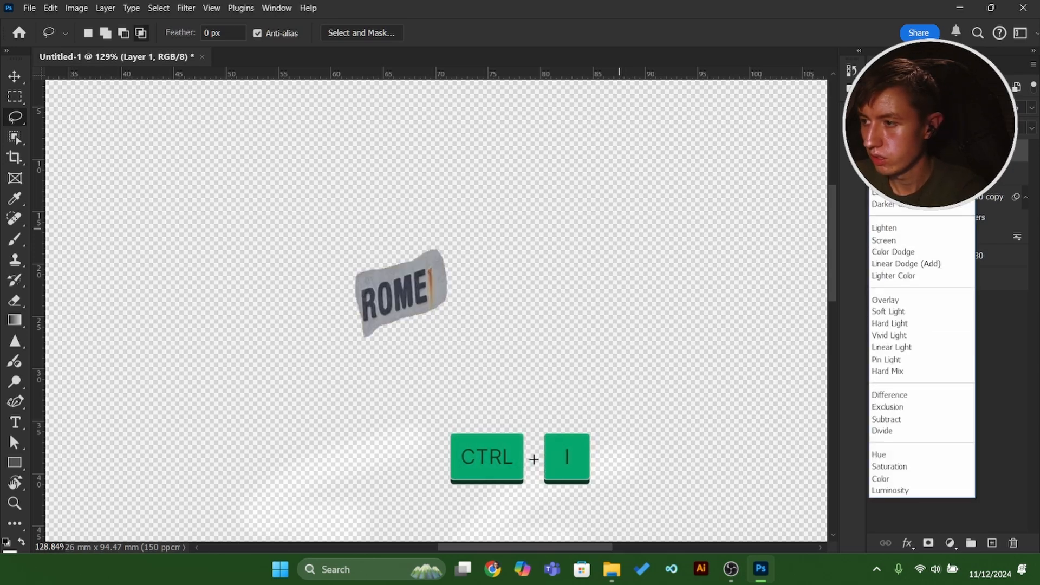
left_click(900, 168)
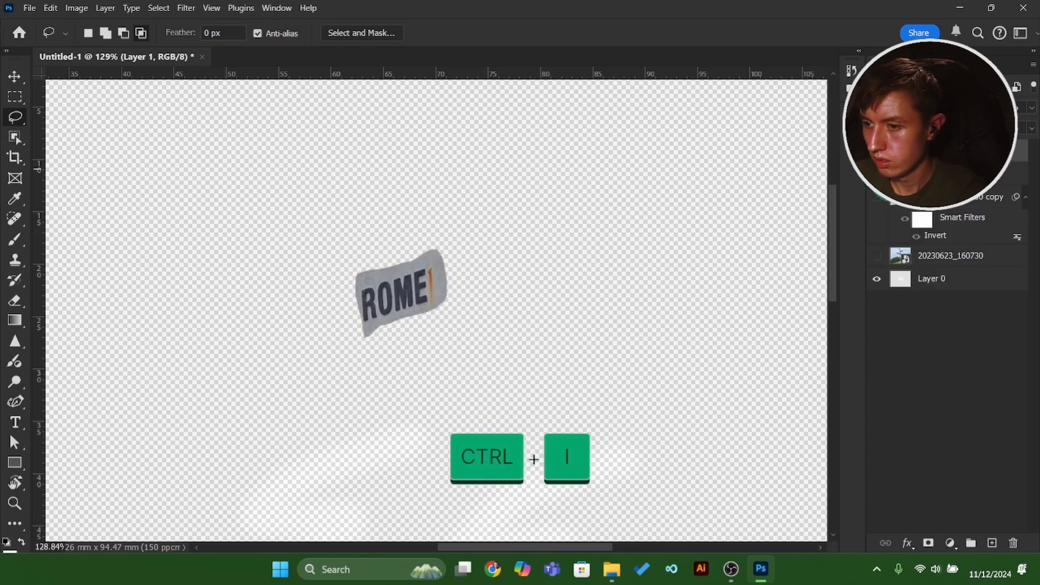
left_click(920, 107)
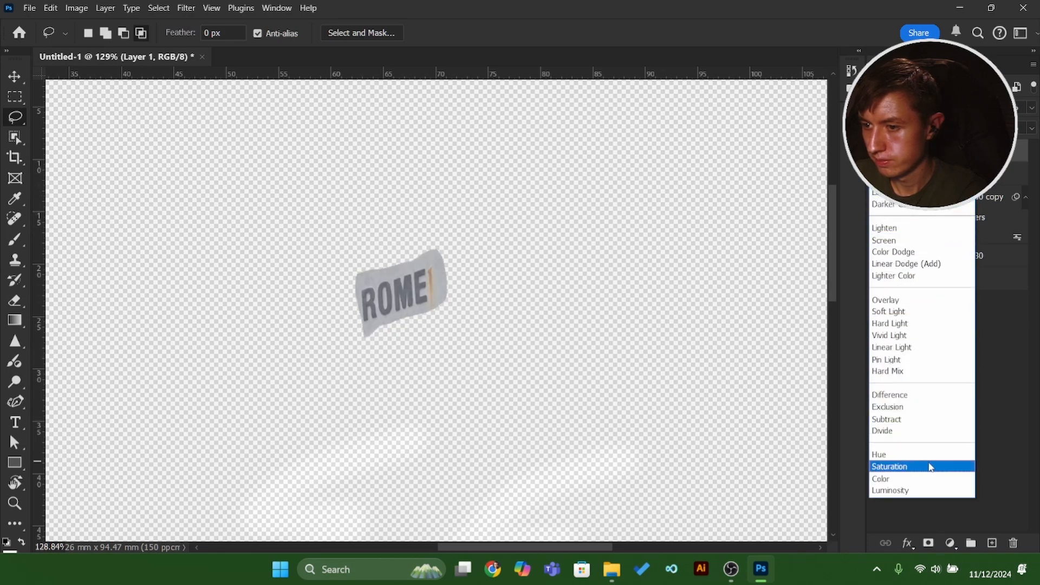
left_click(928, 465)
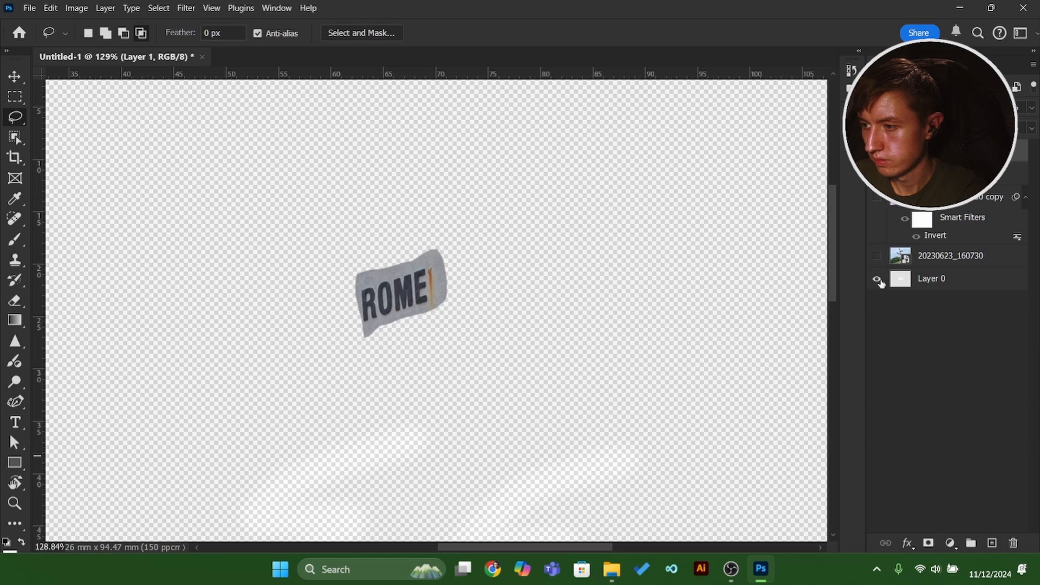
Toggle Layer 0's visibility, select the layer and try to fill it with the Fill command.
left_click(877, 279)
left_click(877, 280)
left_click(928, 283)
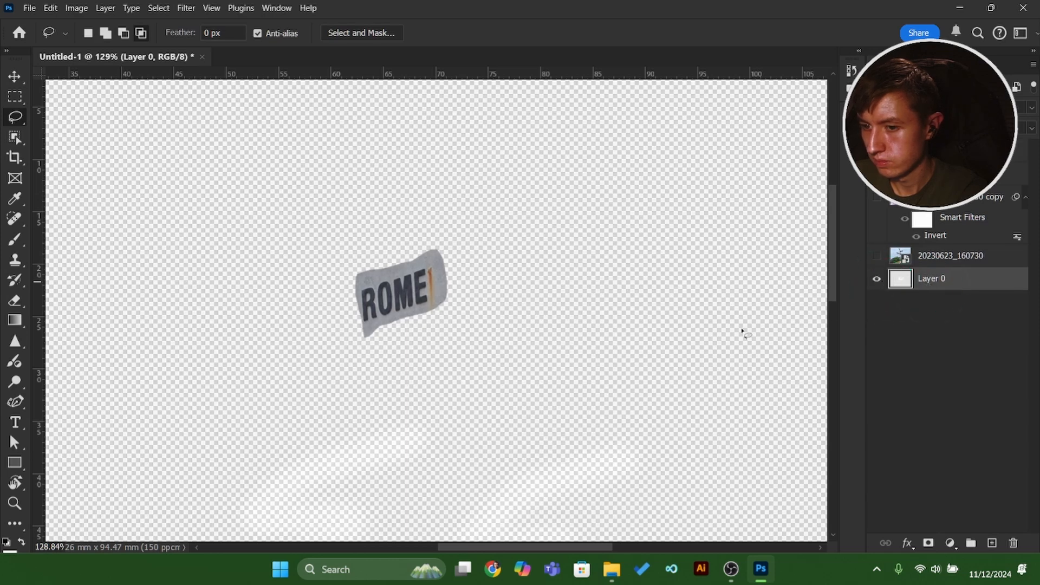
key("shift+BackSpace")
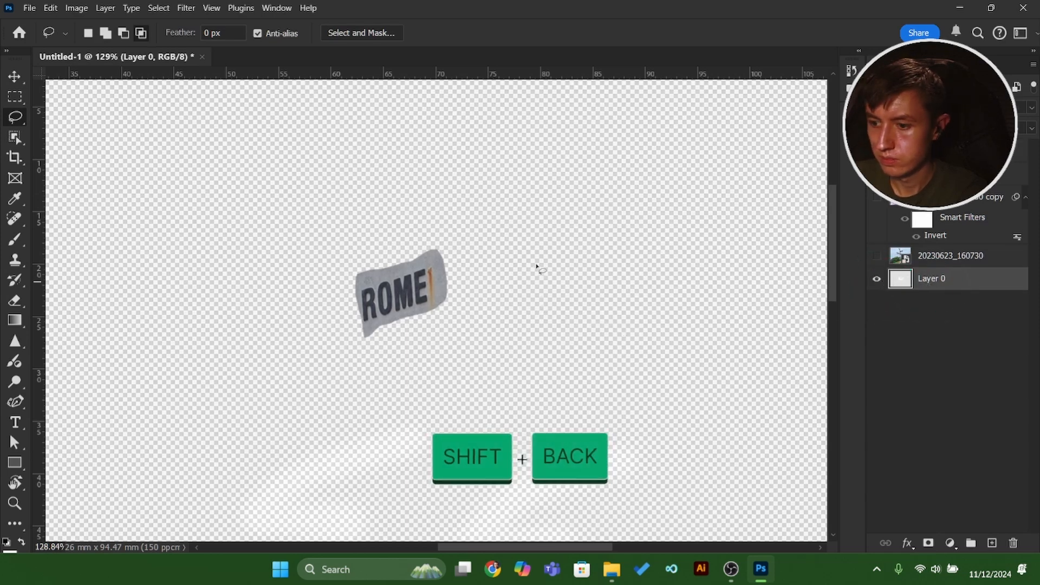
key("shift+BackSpace")
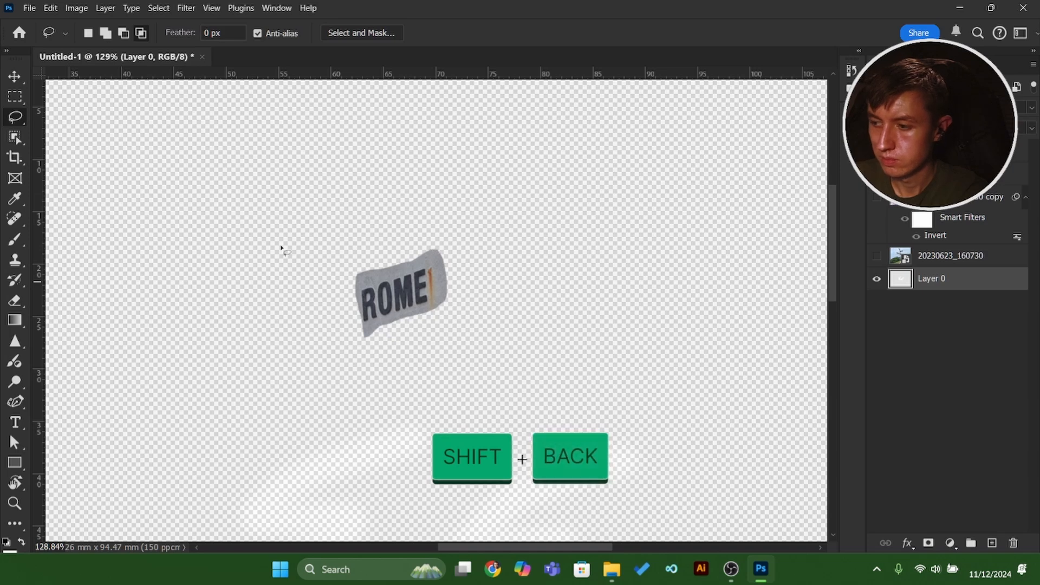
Fill Layer 0 with white using the Paint Bucket tool and make the layer fully opaque.
left_click(941, 284)
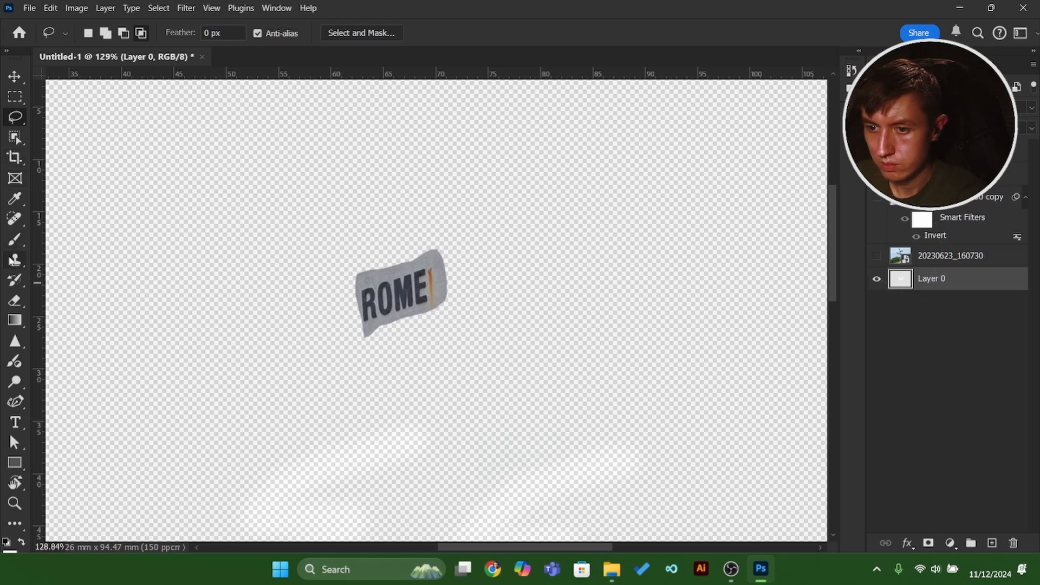
left_click_drag(15, 320, 59, 336)
left_click(338, 286)
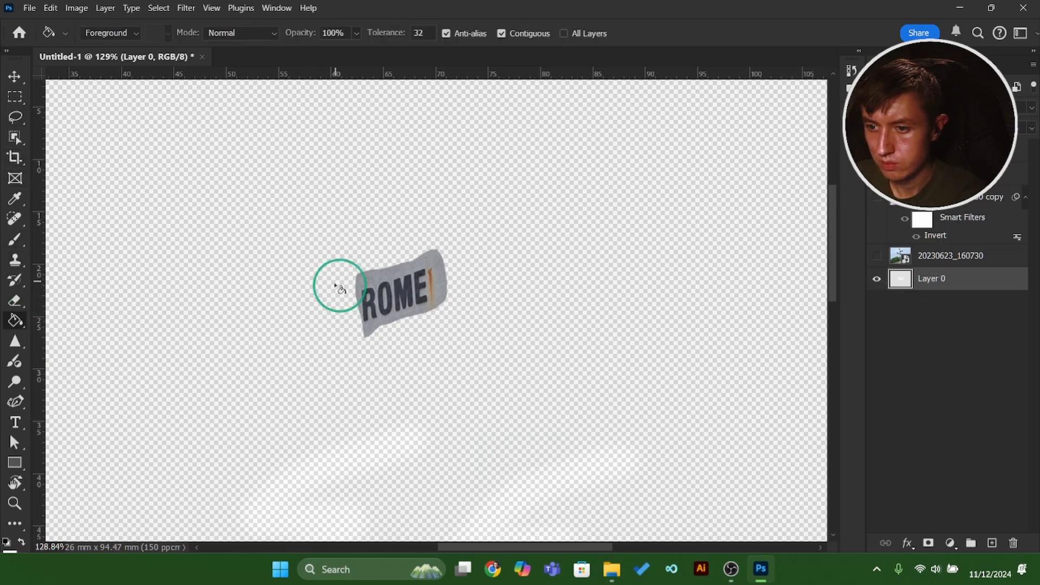
left_click(256, 228)
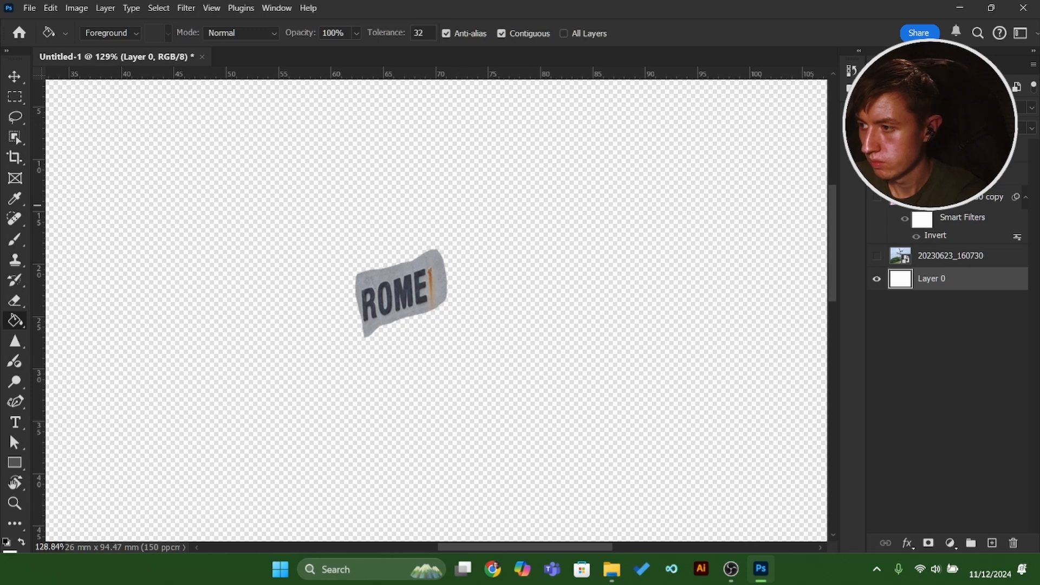
left_click(312, 212)
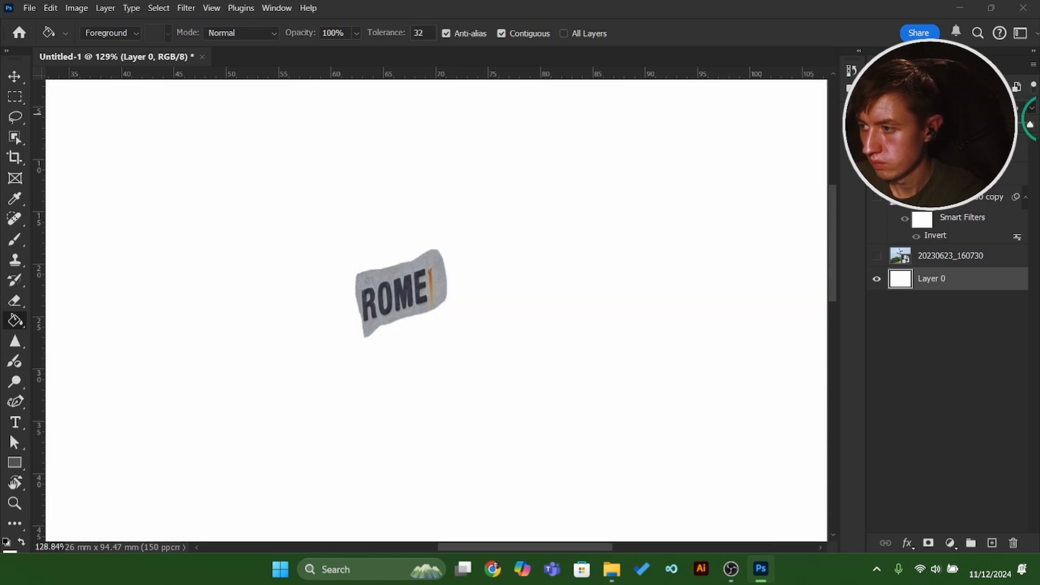
Set the blend mode of the ROME cutout layer, Layer 1, to Color Burn.
key("b")
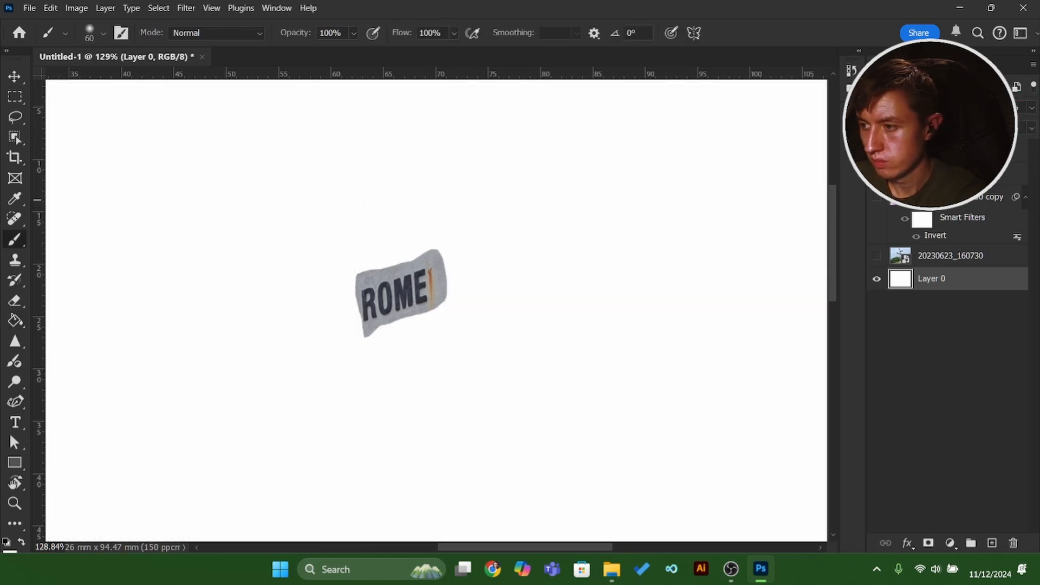
key("ctrl+shift+alt+n")
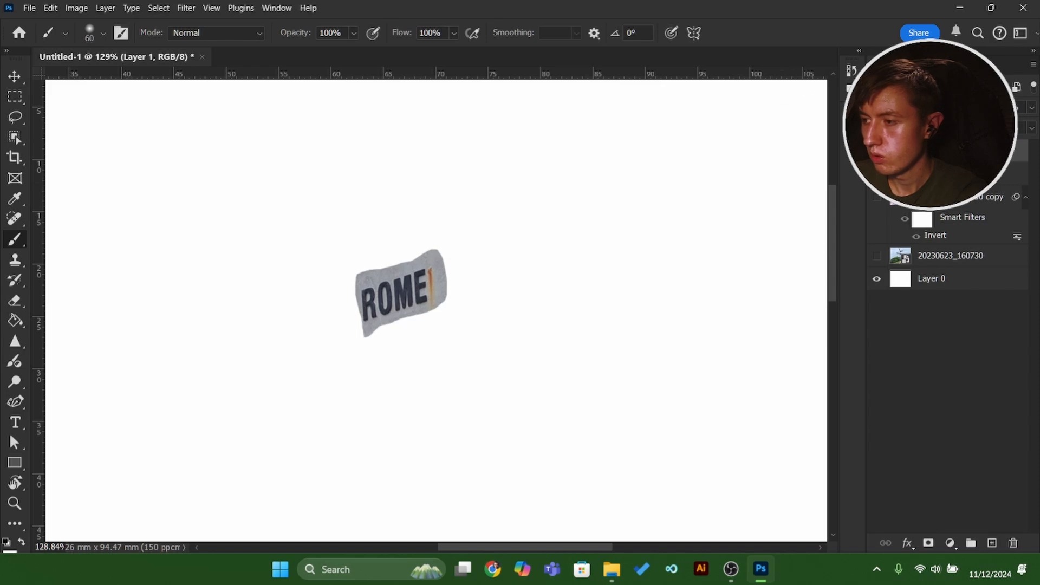
left_click(922, 107)
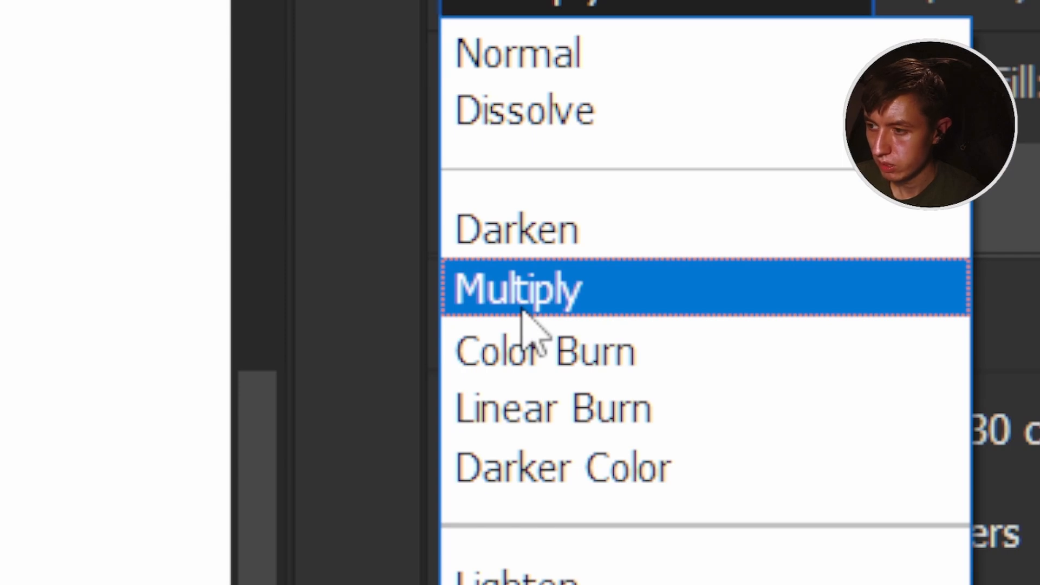
left_click(543, 356)
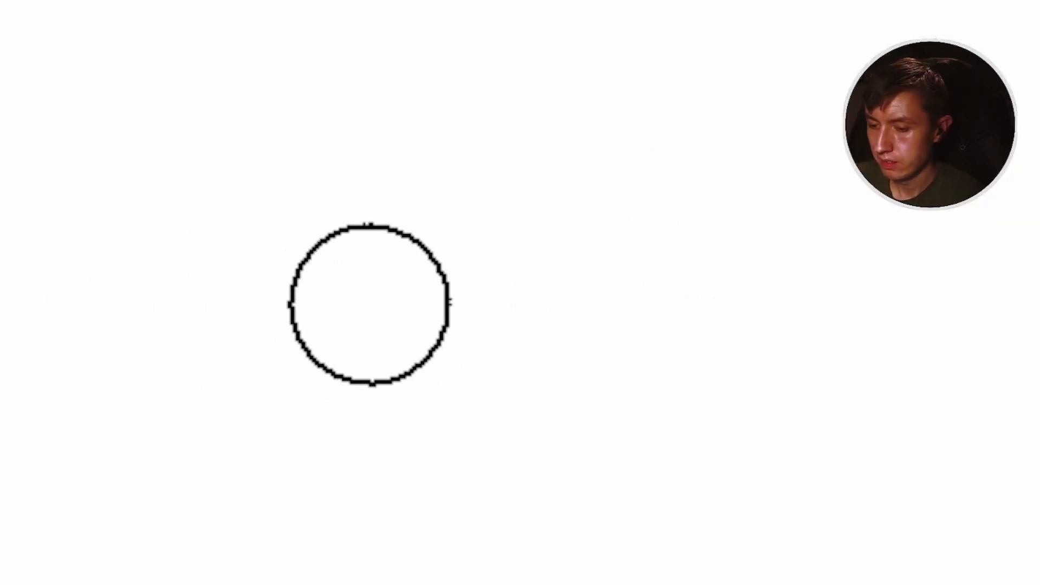
Fill the Layer 0 background with black using the Paint Bucket tool.
key("Caps_Lock")
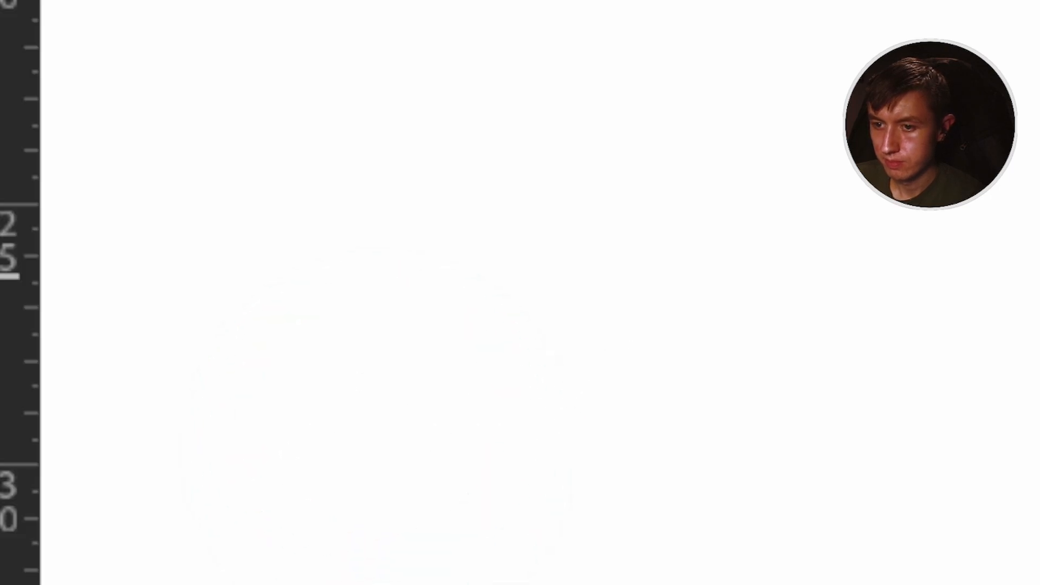
right_click(76, 285)
left_click(342, 363)
left_click(713, 281)
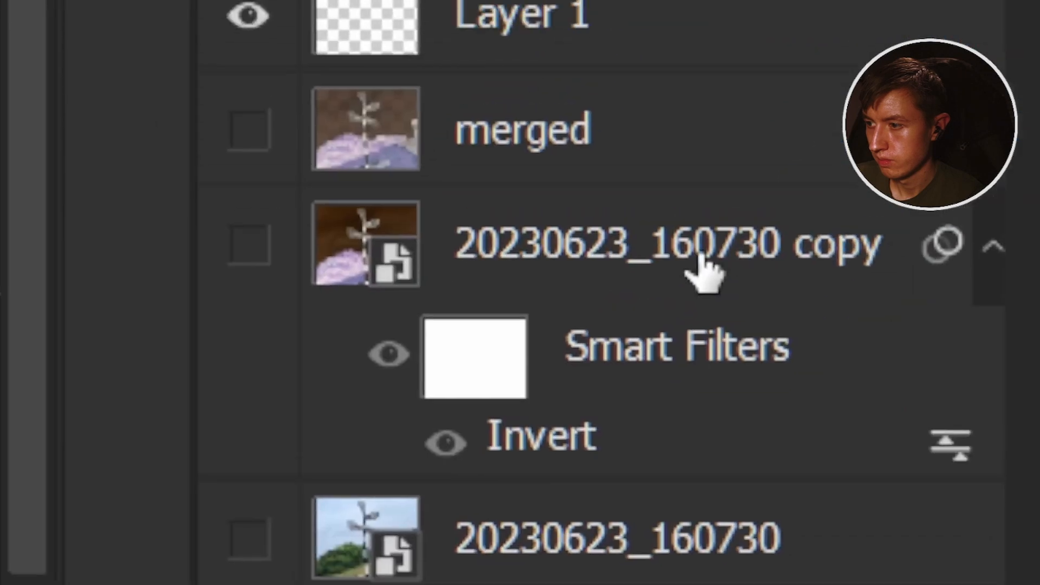
left_click(640, 284)
key("shift+alt+b")
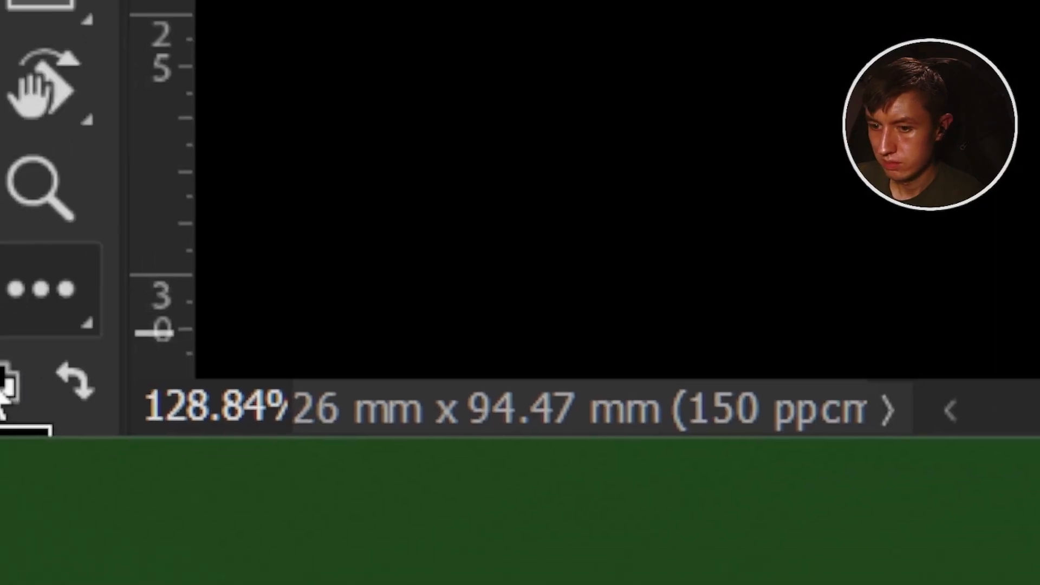
Choose red as the foreground colour and fill Layer 0 with it using the Paint Bucket tool.
left_click(66, 431)
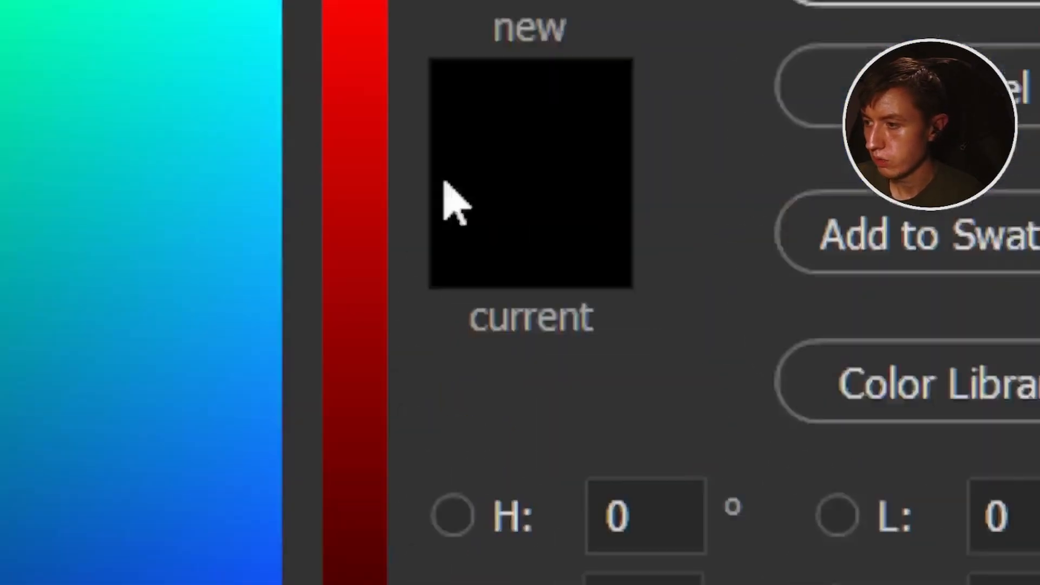
left_click(515, 294)
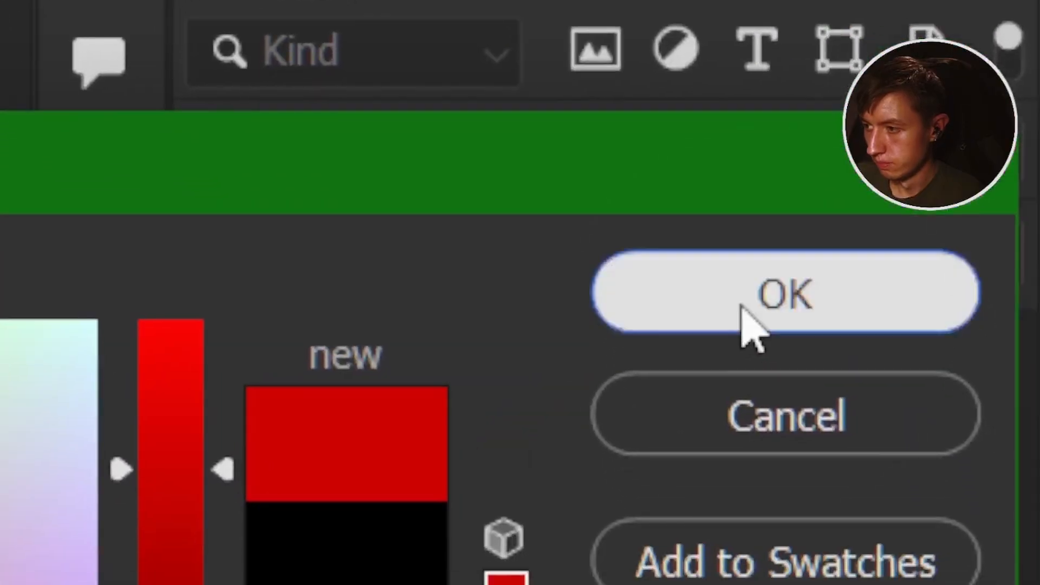
left_click(744, 305)
left_click(729, 231)
left_click(763, 244)
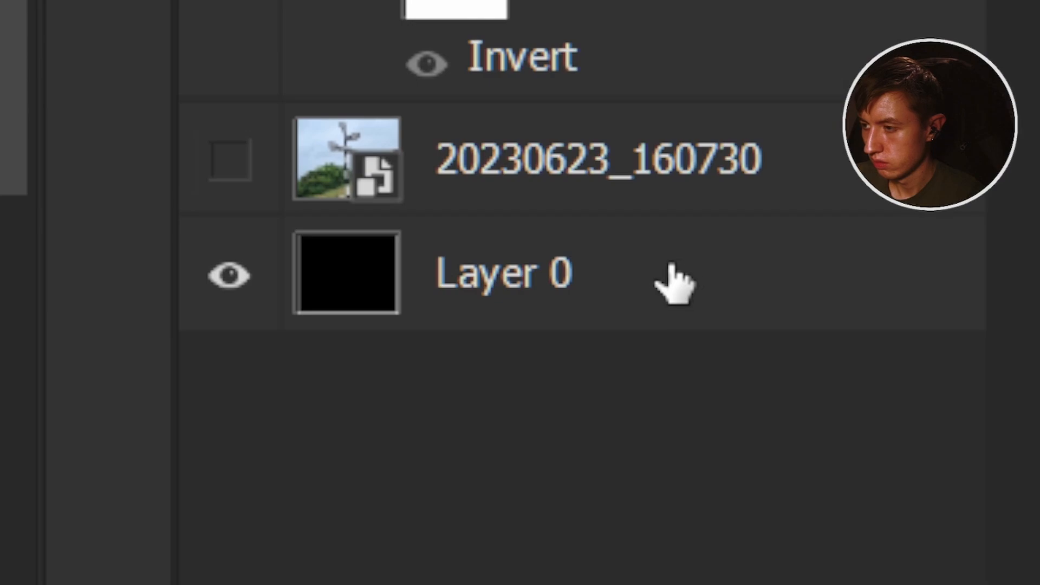
left_click(656, 282)
left_click(443, 327)
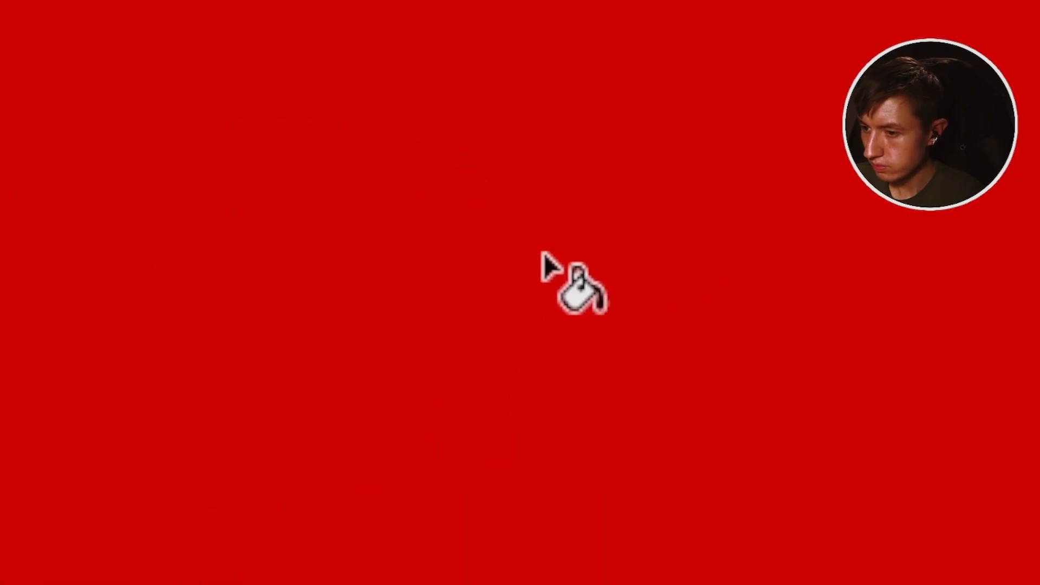
Select the ROME cutout layer and set its blend mode back to Normal over the red background.
left_click(578, 263)
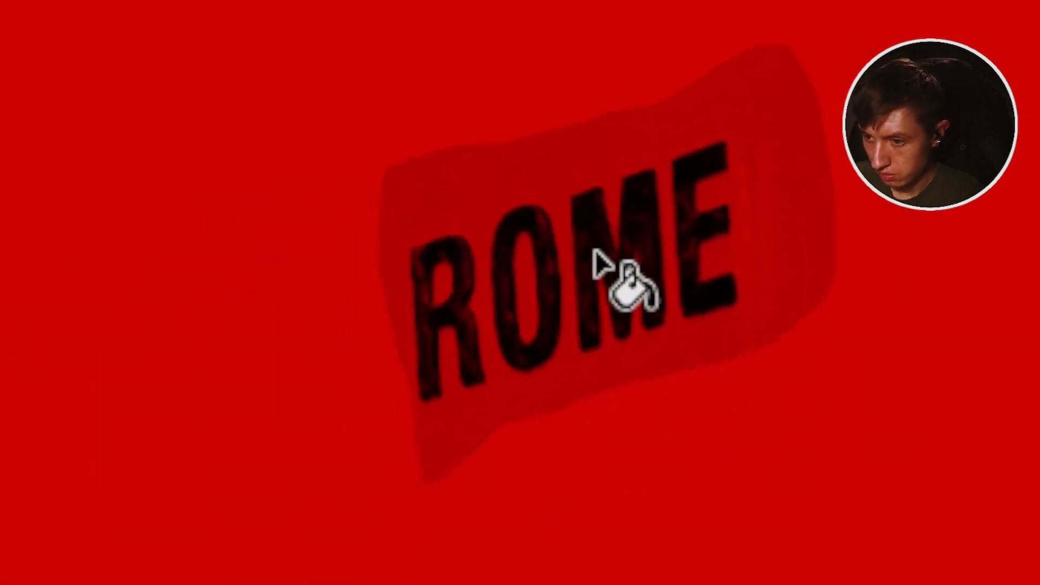
key("b")
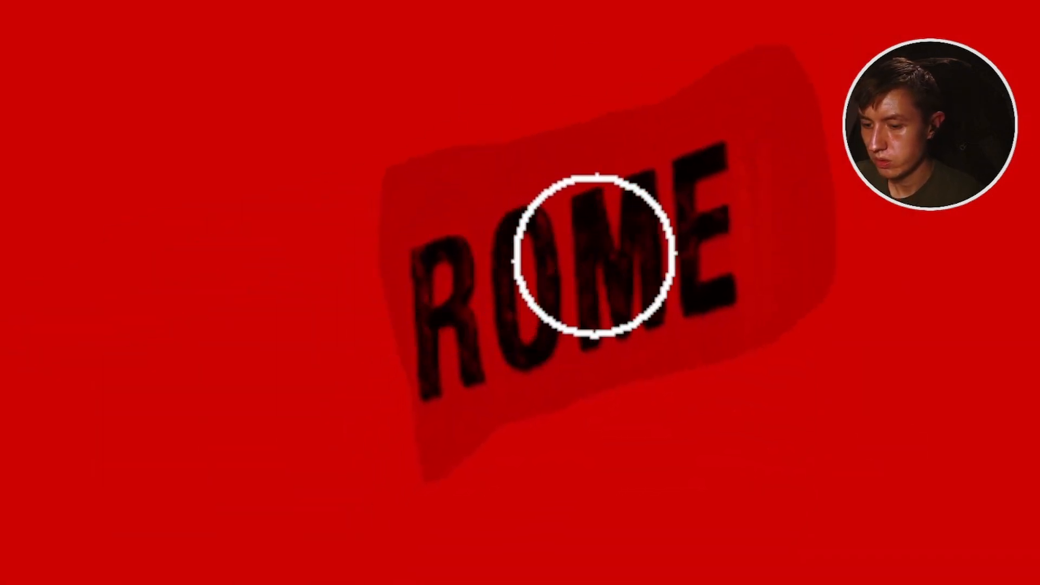
scroll(659, 257, "up", 1)
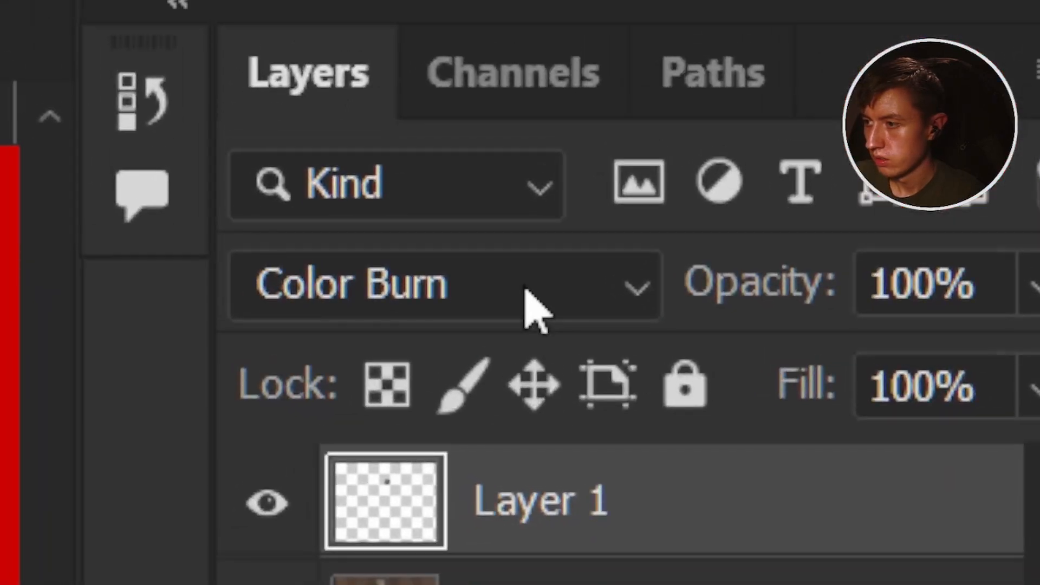
left_click(532, 303)
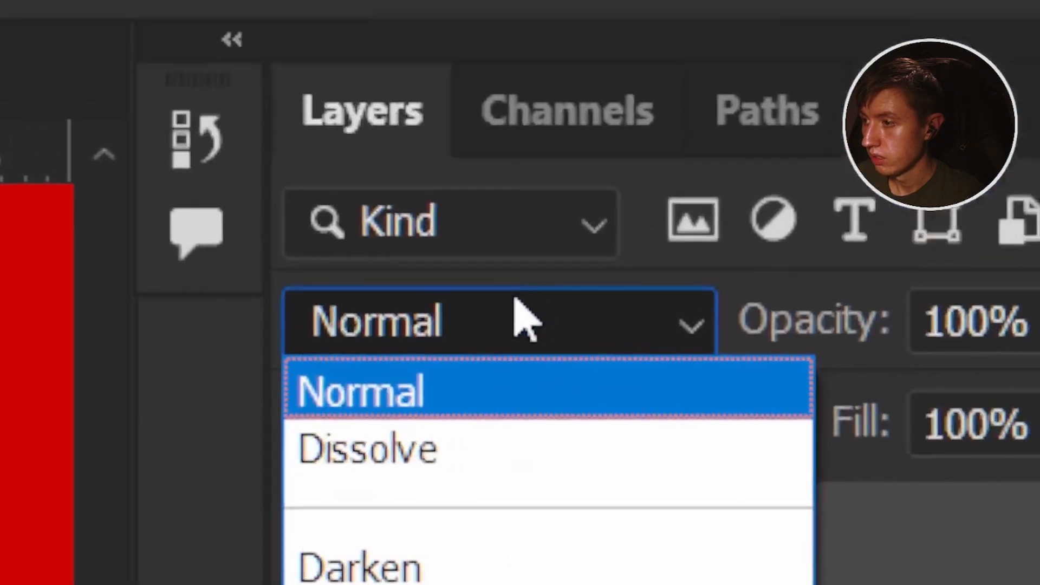
left_click(510, 315)
left_click(510, 320)
scroll(465, 356, "up", 2)
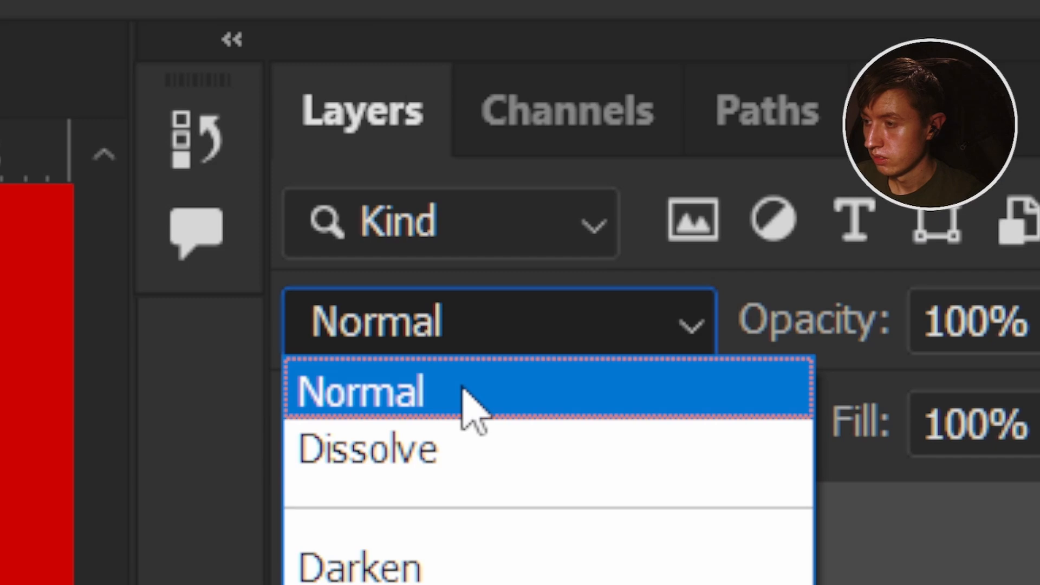
left_click(462, 386)
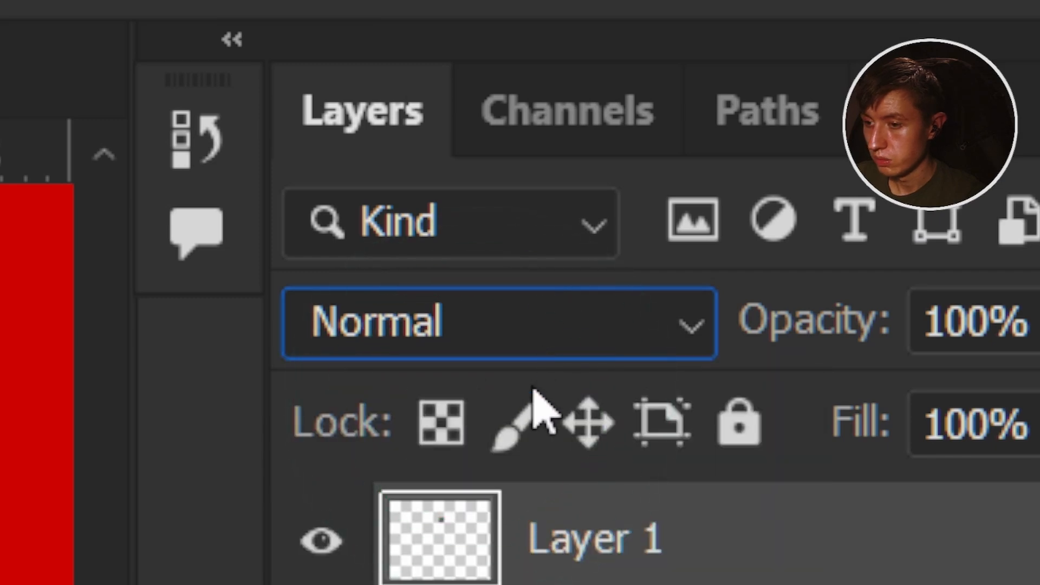